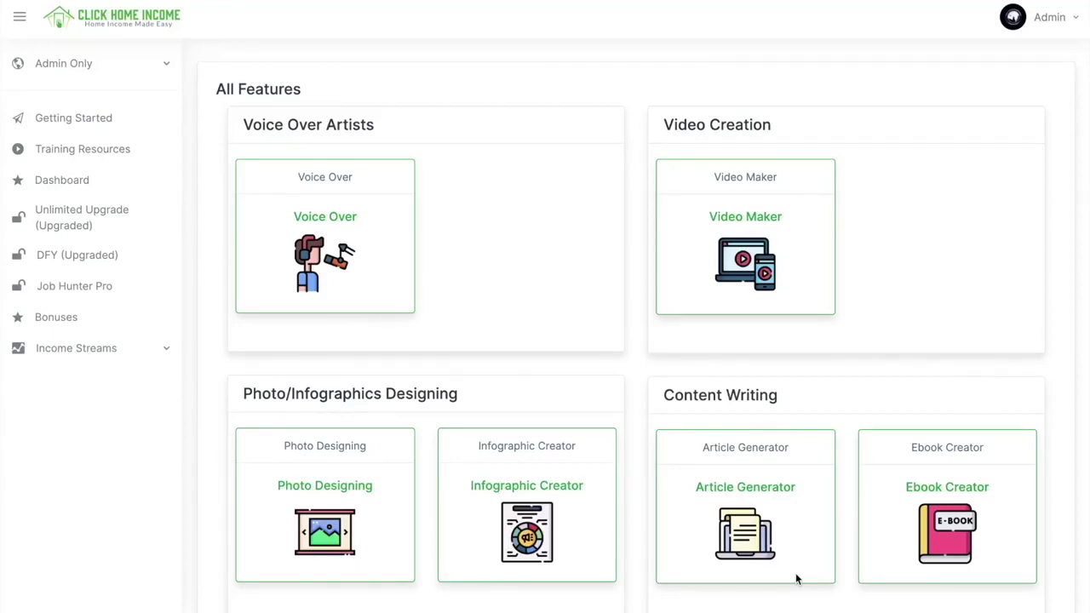
Open Job Hunter Pro and search for "voiceover" jobs on the Upwork platform.
left_click(98, 293)
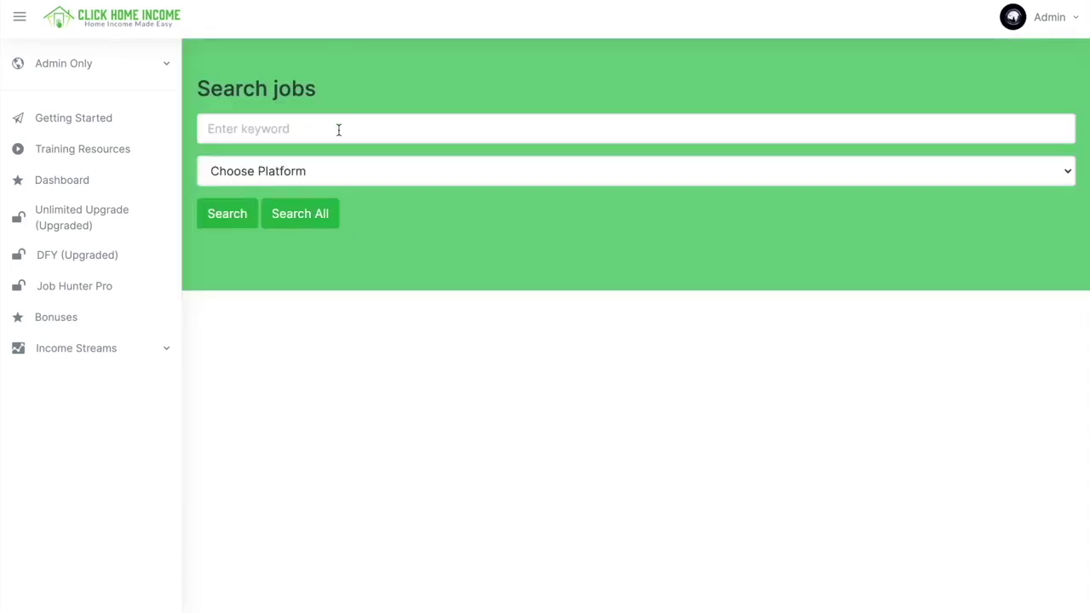
left_click(337, 129)
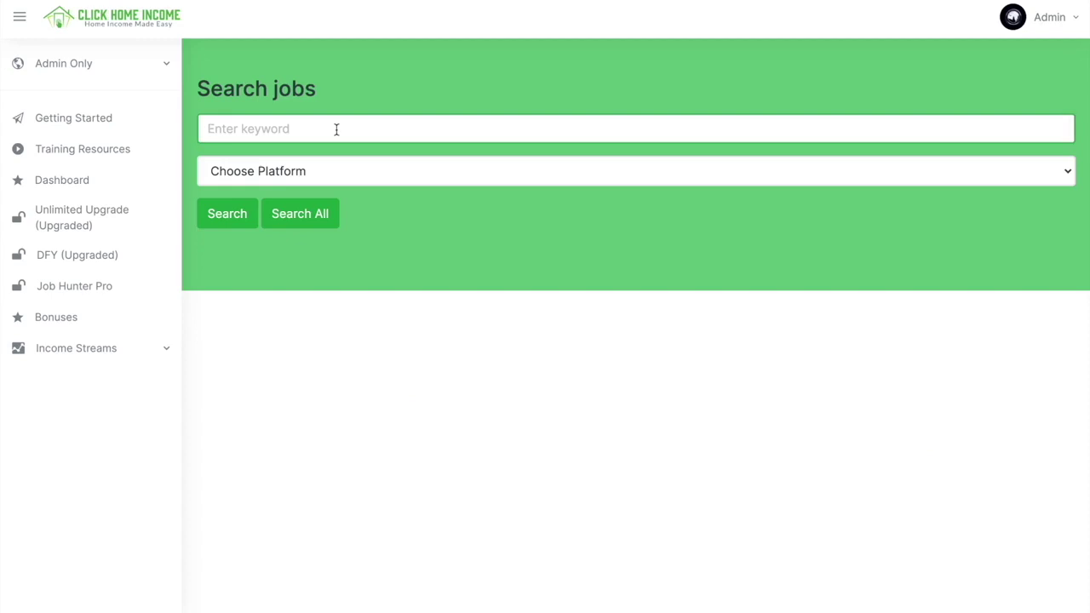
type("voiceover")
left_click(306, 173)
left_click(280, 218)
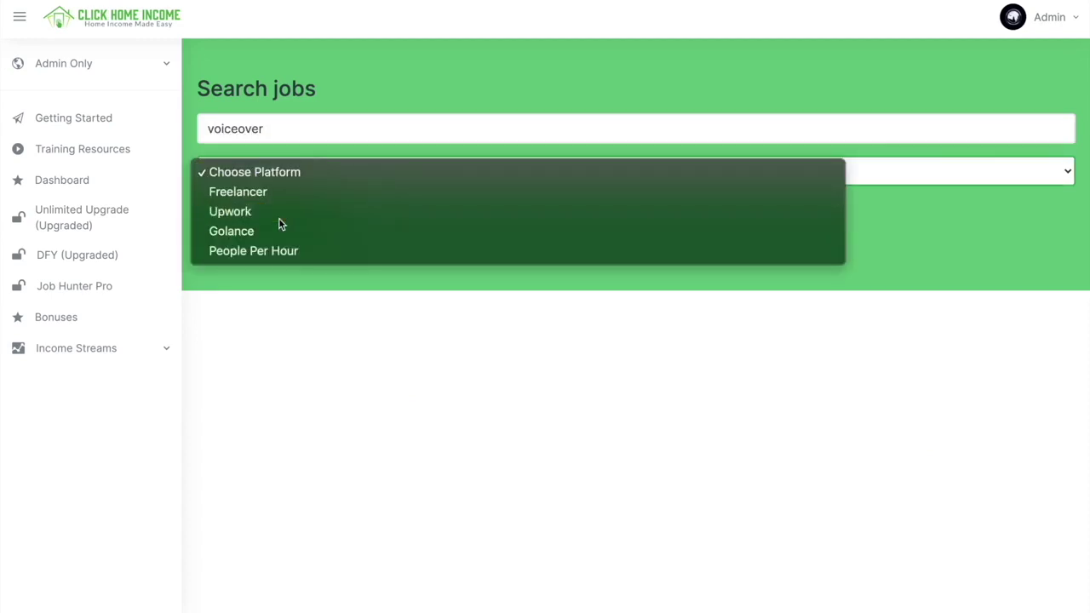
left_click(230, 219)
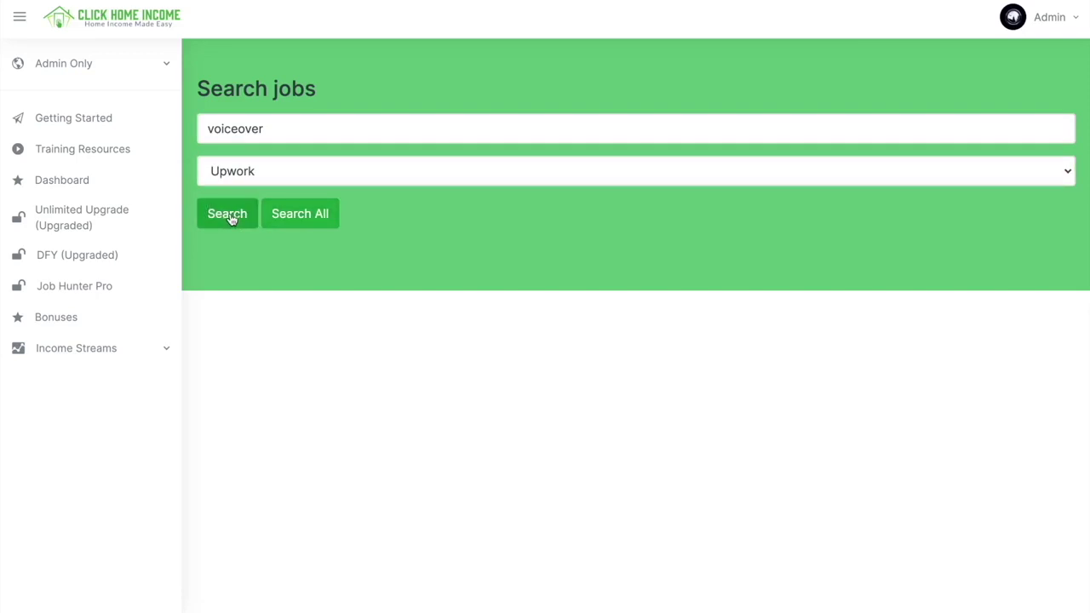
Open the "Need Voice Over Actor for 40 min script" posting and review its budget and requirements.
scroll(328, 350, "down", 1)
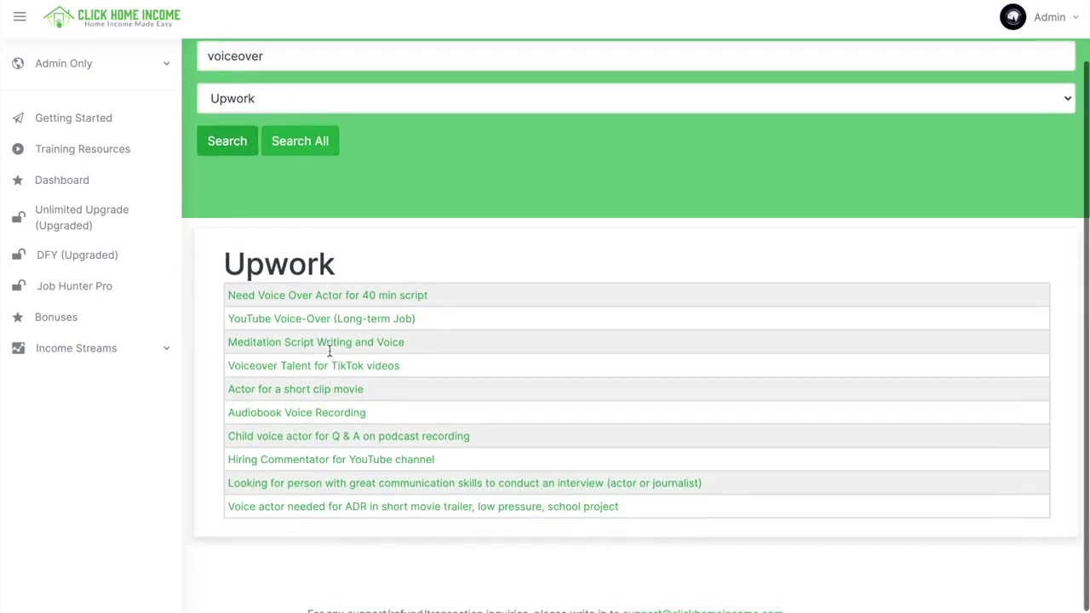
left_click(397, 290)
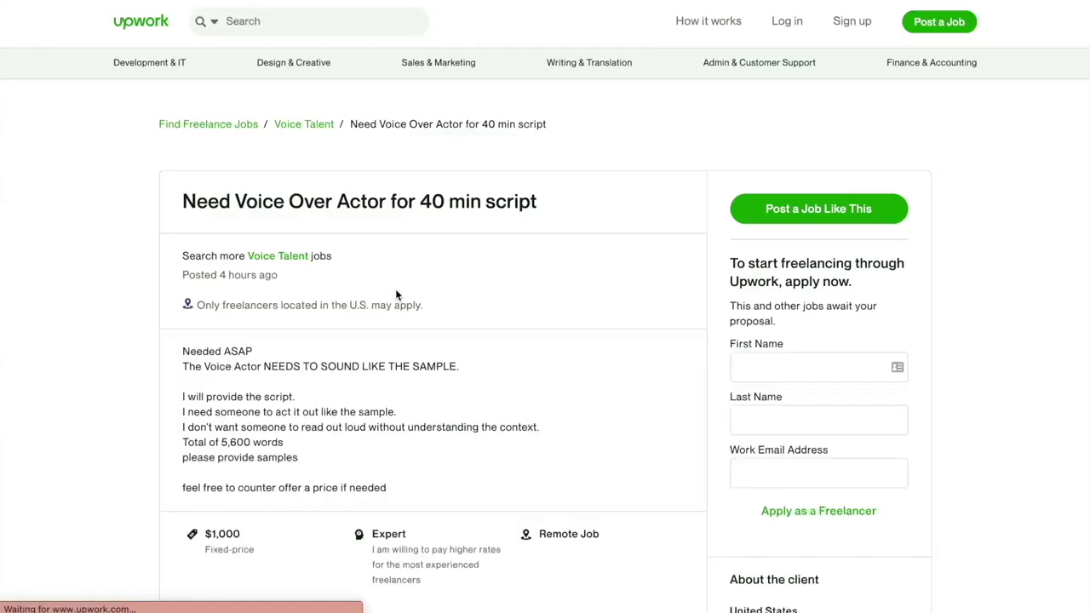
scroll(395, 295, "down", 1)
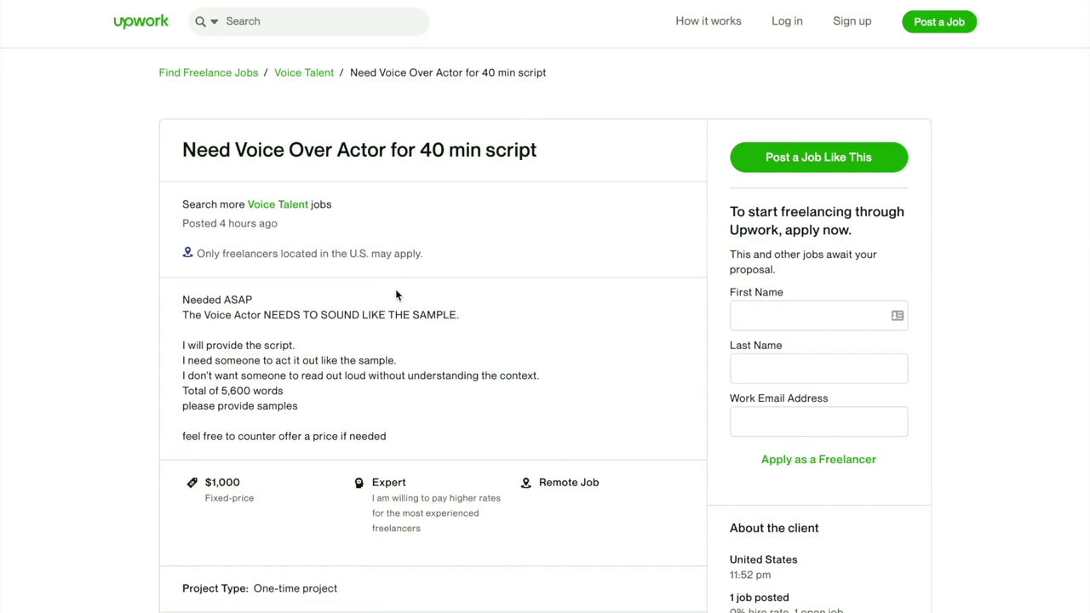
Return to the job results and look through the "Voiceover Talent for TikTok videos" posting.
key("alt+Left")
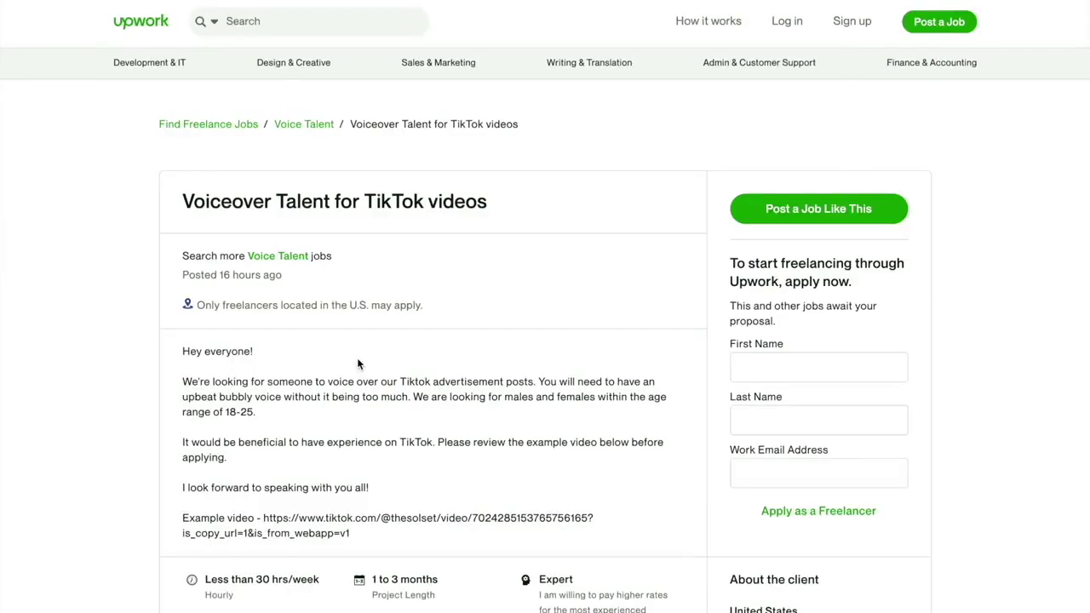
scroll(358, 364, "down", 4)
scroll(358, 362, "down", 15)
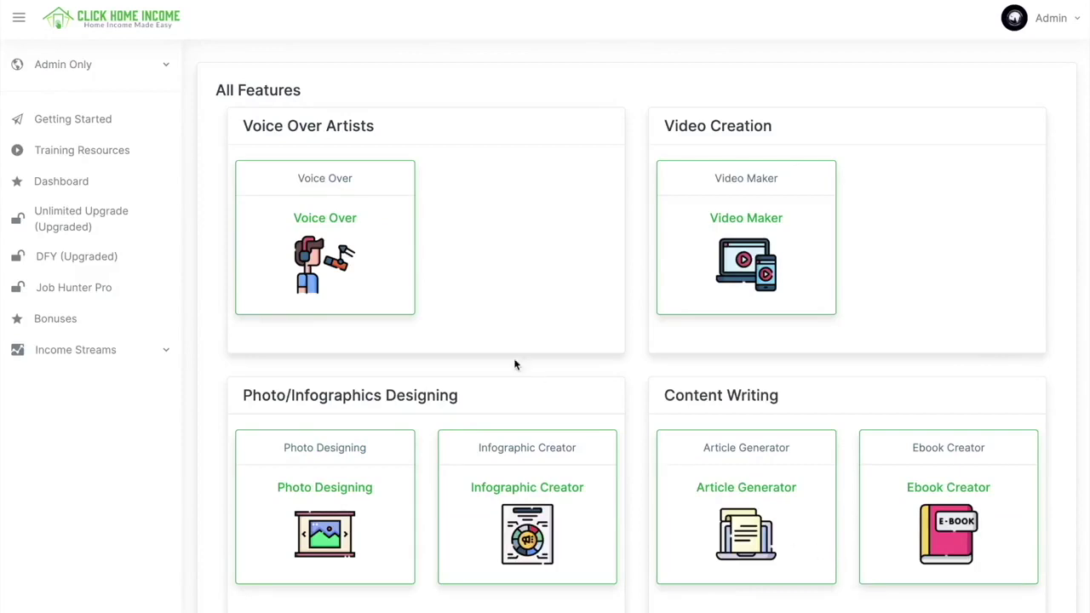
Open the Voice Over tool and enter the script running from "Using the same system that I’m about to share" to "despite the Covid19 lockdown.".
left_click(317, 245)
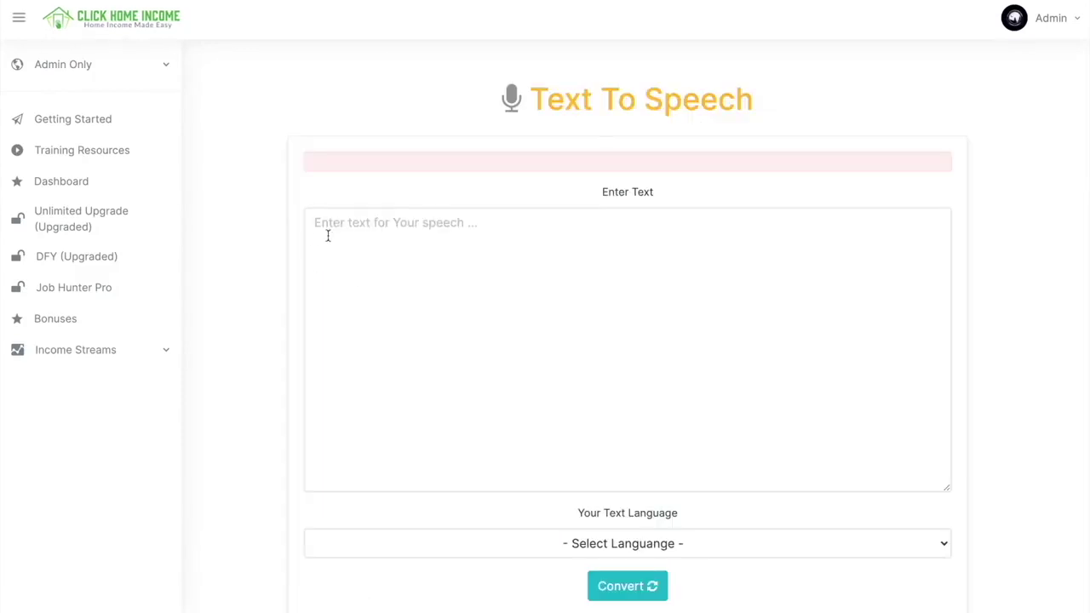
left_click(342, 233)
type("he")
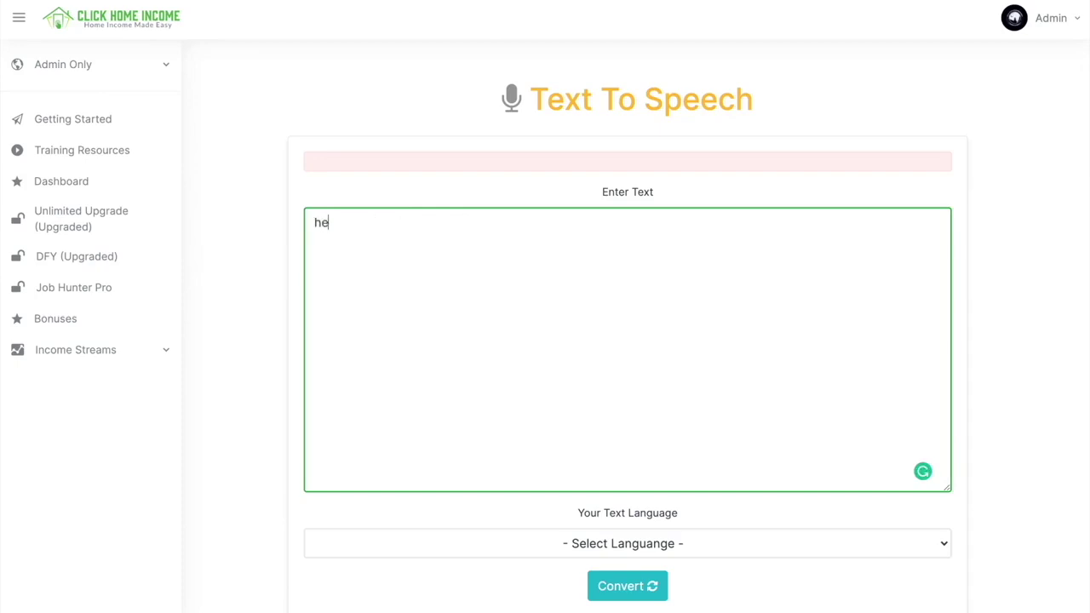
type("llo")
key("ctrl+a")
type("Using the same system that I’m about to share with you, I have generated over 100,000 dollars in commissions  (take-home profits)  in a  single month despite the  Covid19  lockdown.")
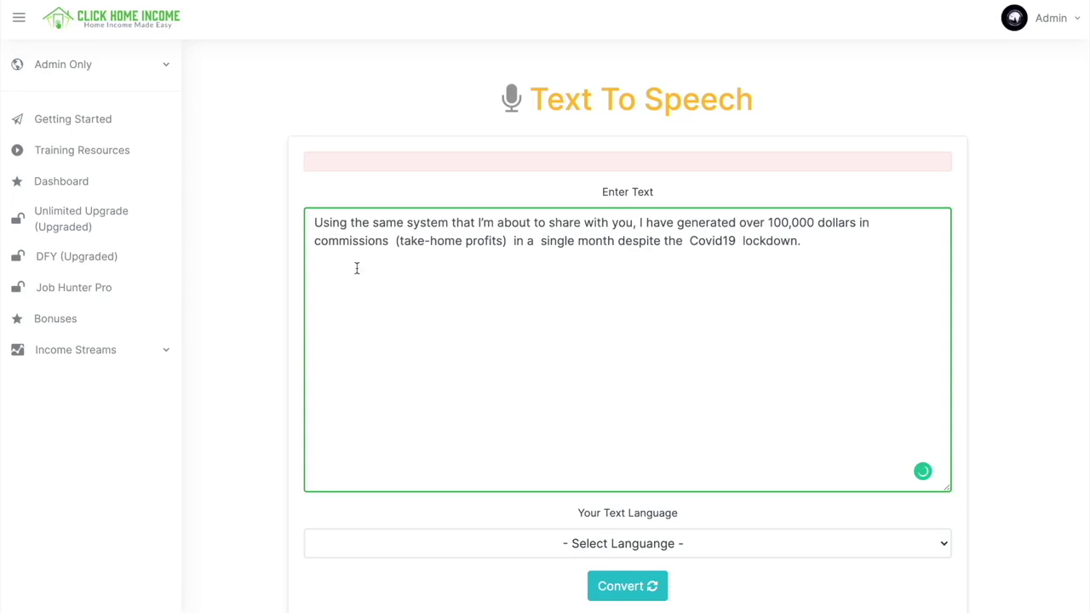
Set the text language to English with the American dialect and the Emily neural voice.
scroll(451, 312, "down", 1)
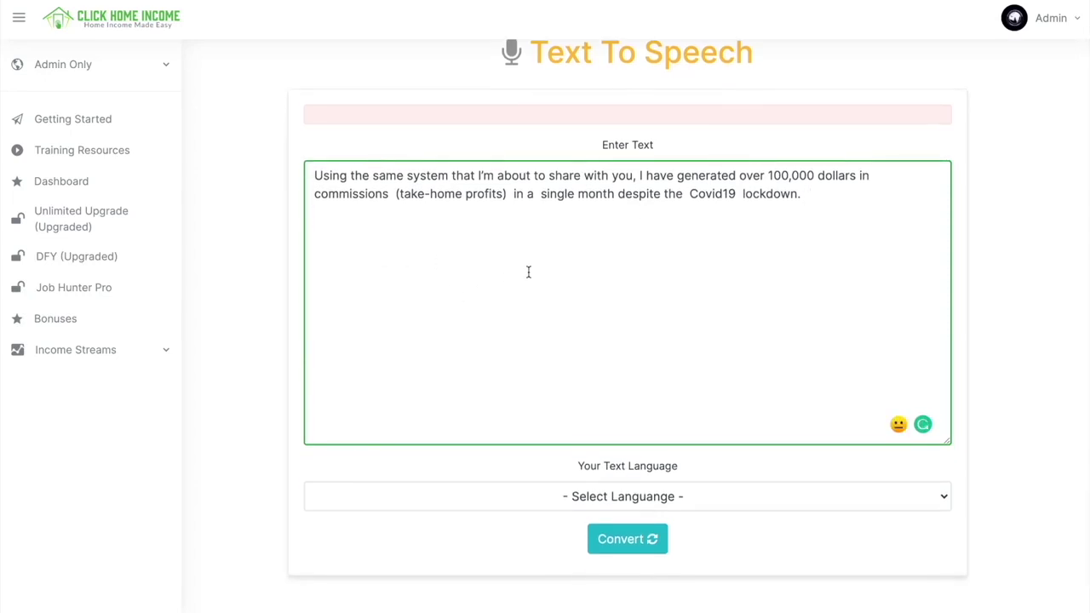
left_click(494, 496)
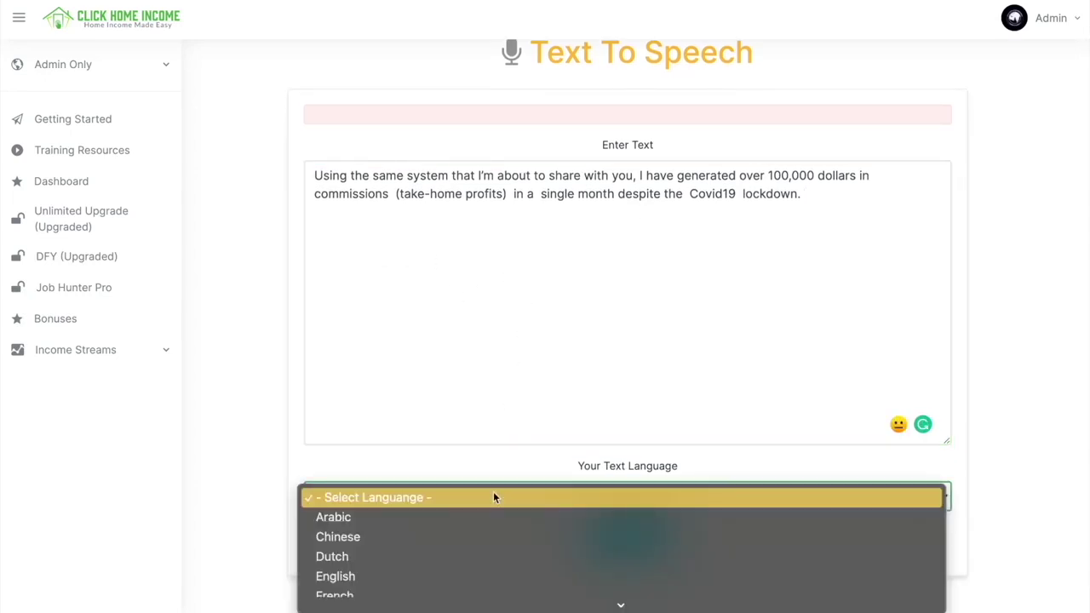
scroll(489, 516, "down", 3)
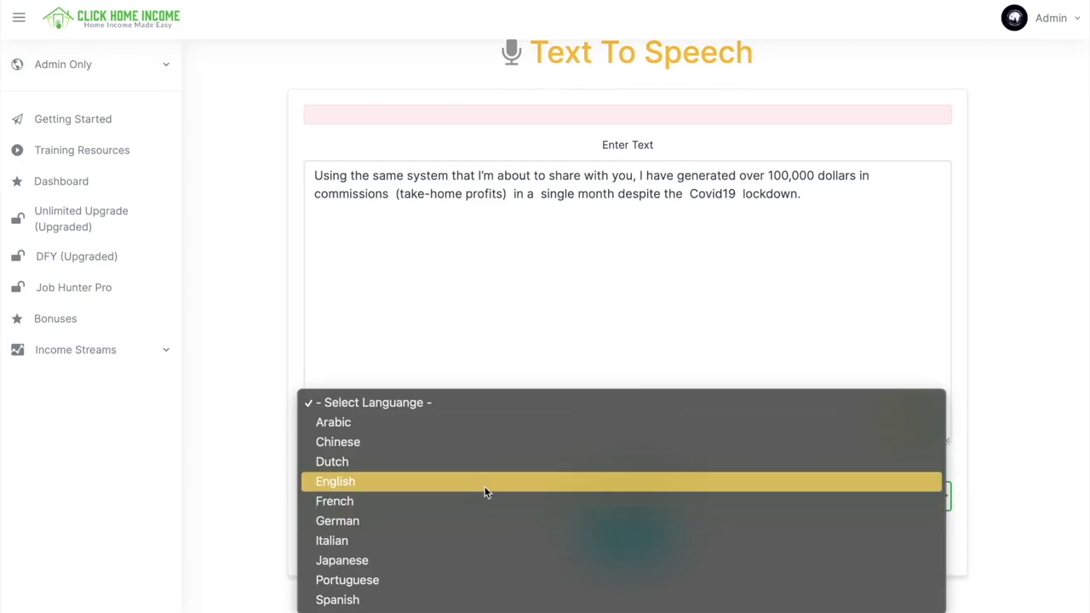
left_click(486, 483)
scroll(485, 493, "down", 1)
left_click(490, 529)
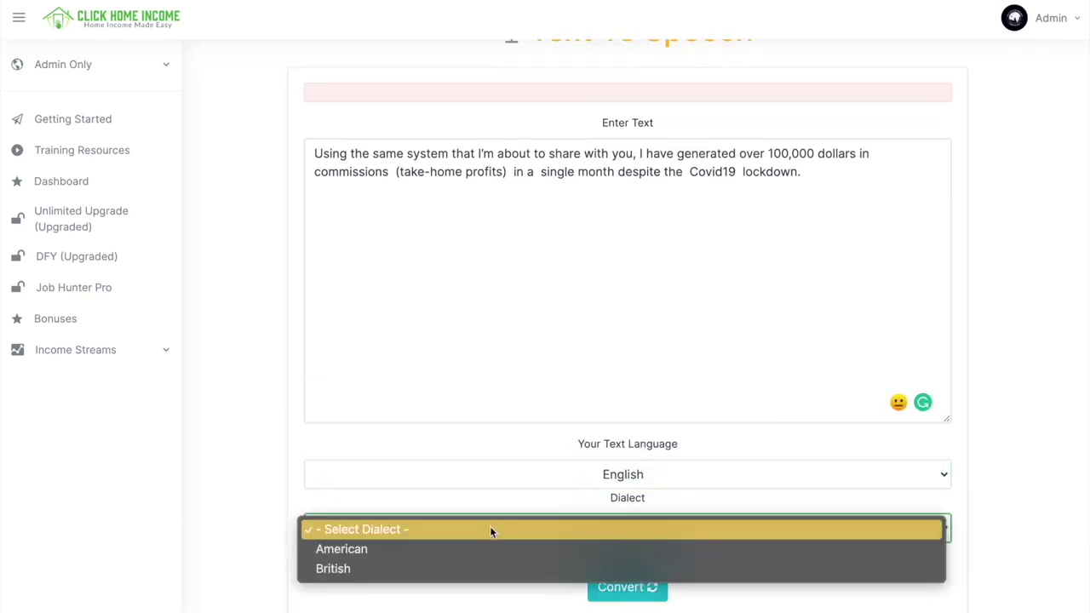
left_click(490, 552)
scroll(494, 561, "down", 1)
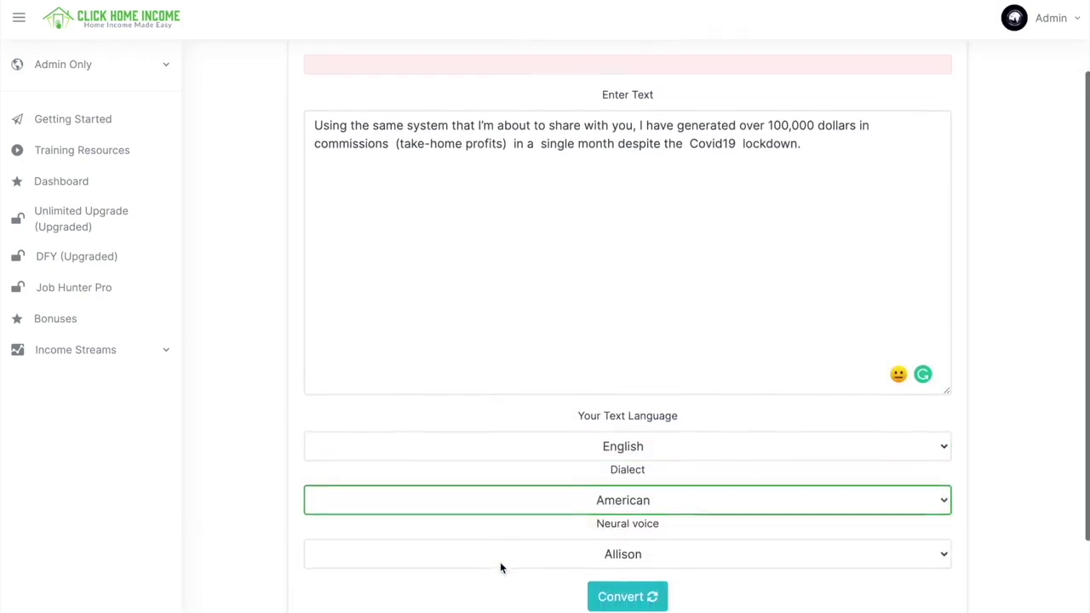
left_click(524, 549)
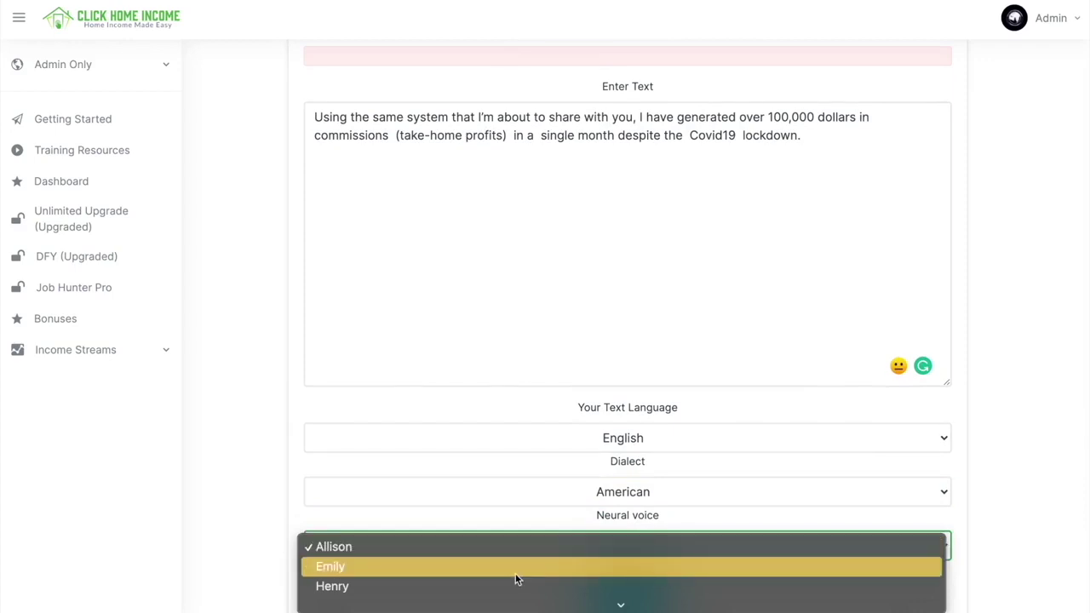
left_click(515, 573)
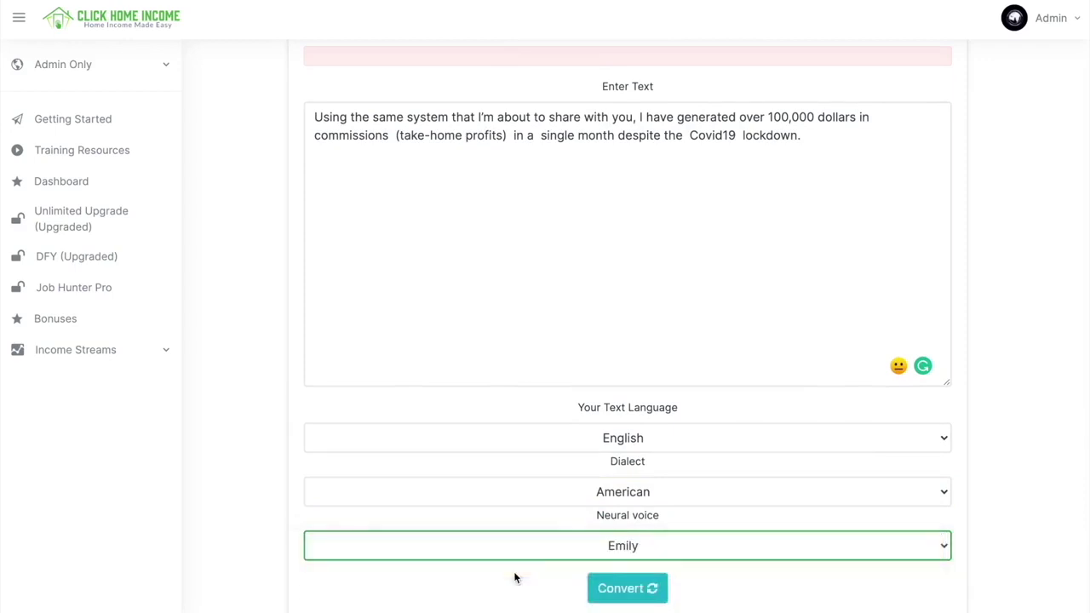
Convert the English script to speech and download the generated audio file.
left_click(620, 597)
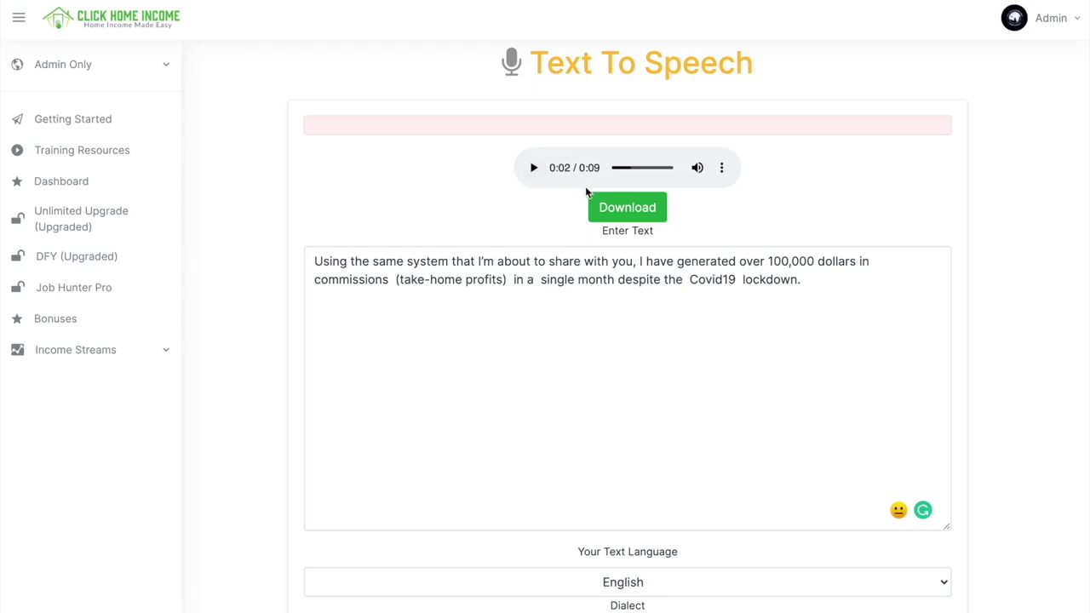
left_click(613, 207)
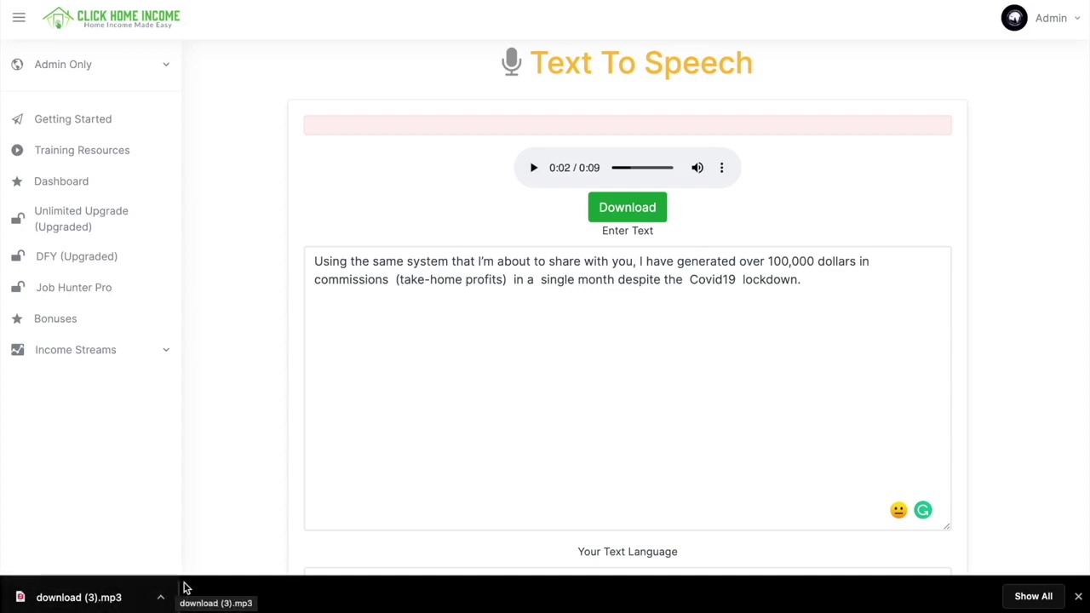
left_click(1078, 596)
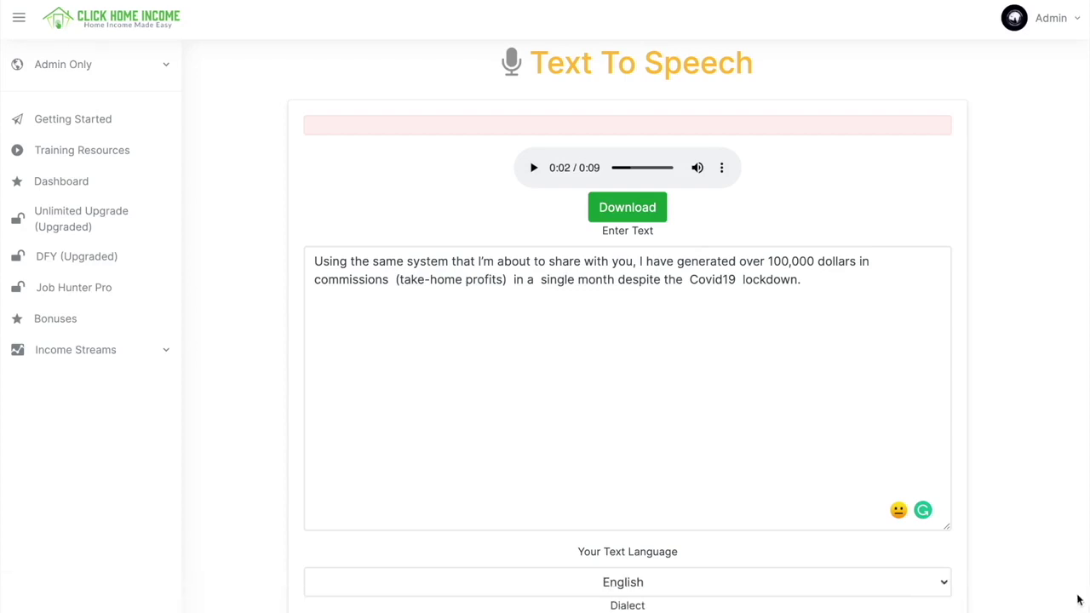
Replace the whole script with the Japanese text "おはようございます".
left_click(486, 260)
key("ctrl+a")
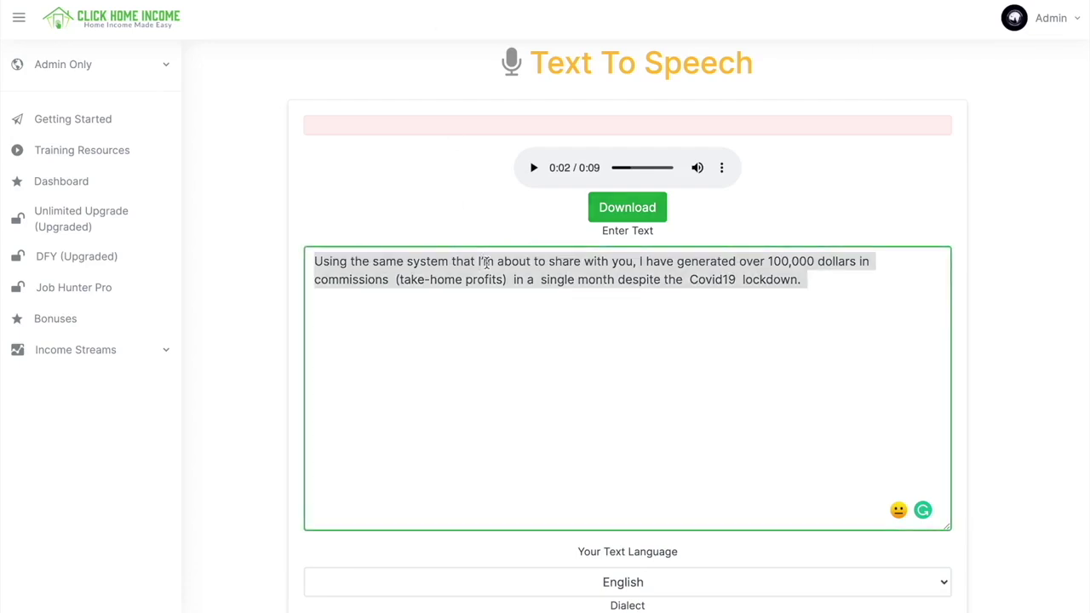
type("おはようございます")
Set the text language to Japanese with the Emi neural voice and convert the text to speech.
scroll(542, 438, "down", 2)
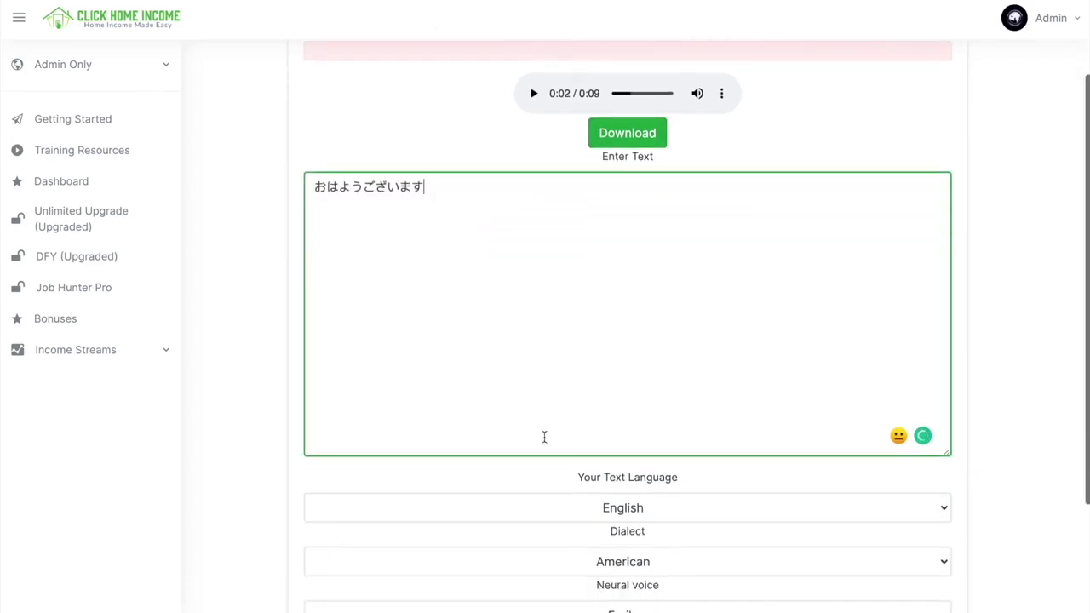
left_click(566, 502)
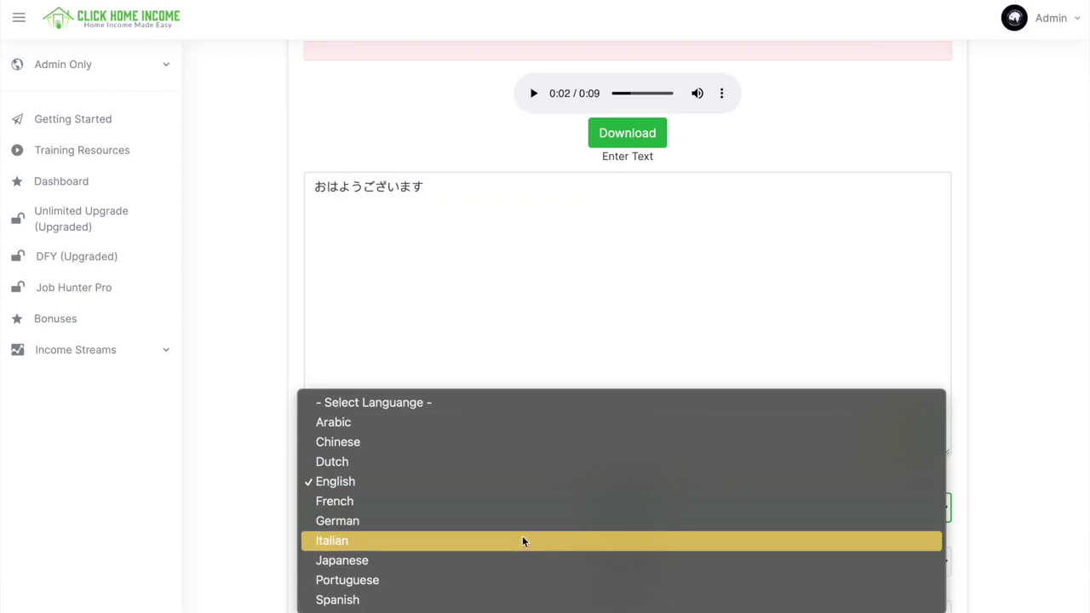
left_click(520, 554)
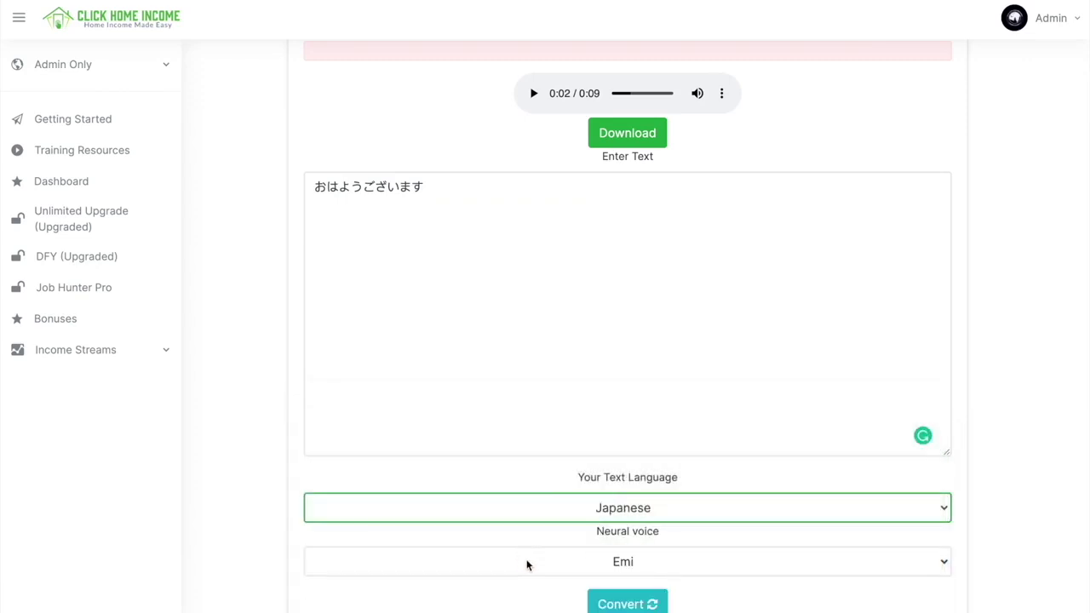
left_click(527, 563)
left_click(503, 563)
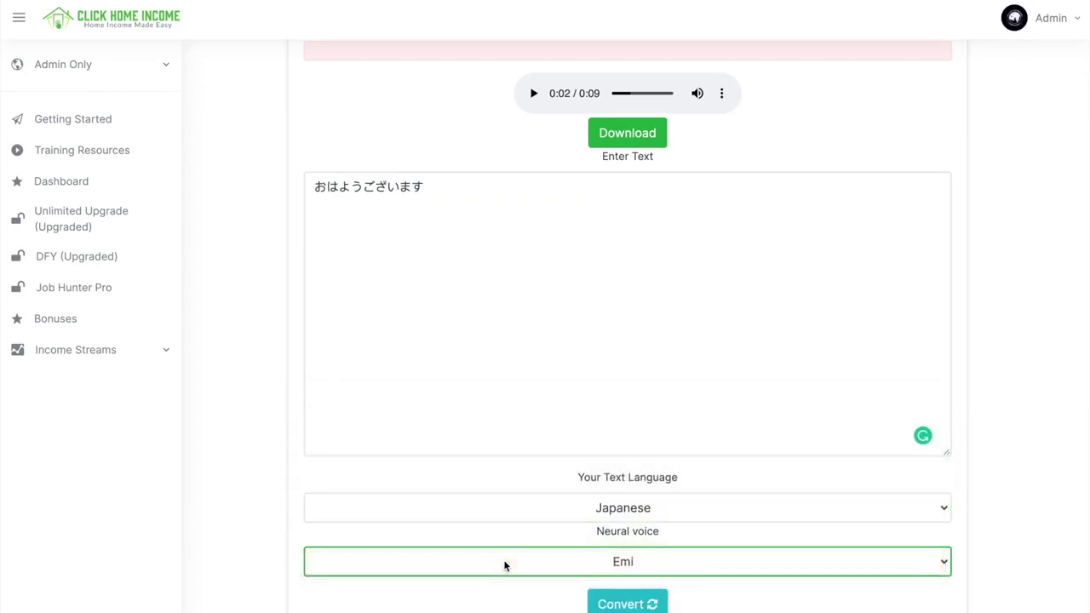
scroll(608, 557, "down", 1)
left_click(617, 569)
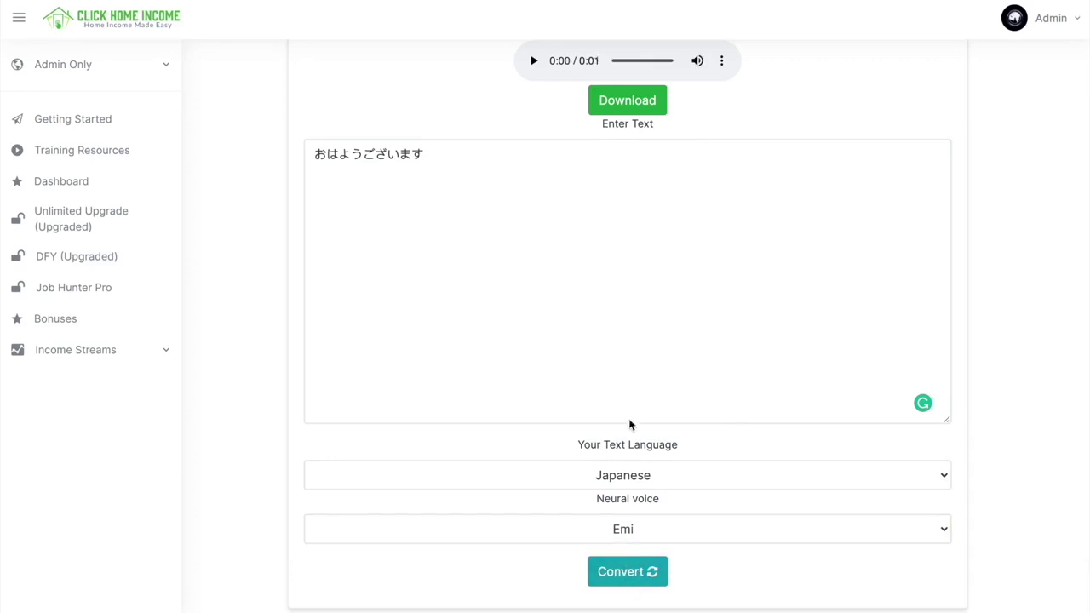
Play back the generated Japanese audio and download it.
scroll(633, 343, "up", 1)
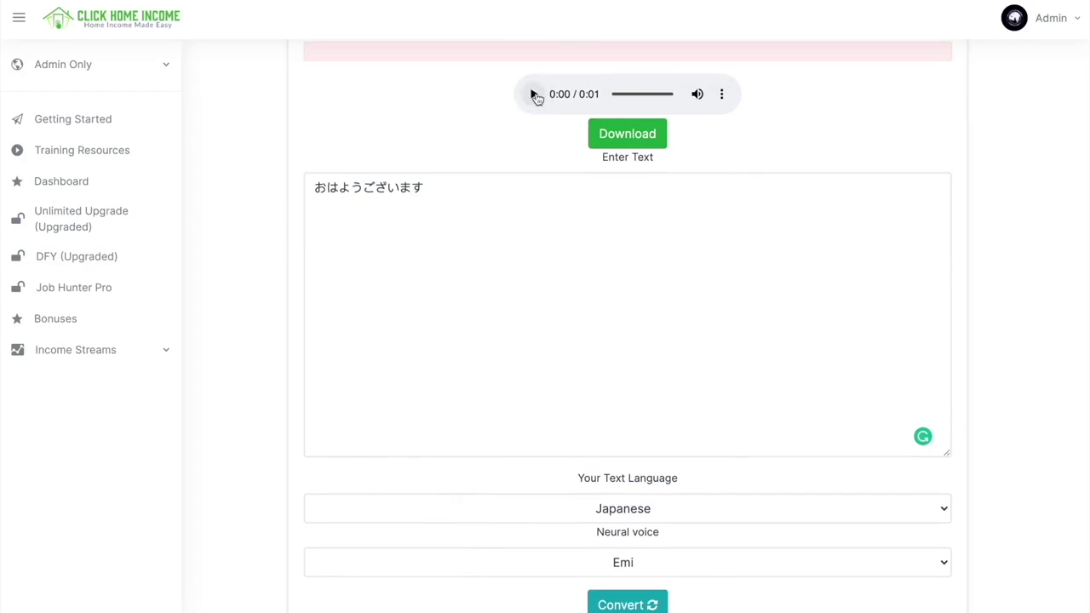
left_click(534, 94)
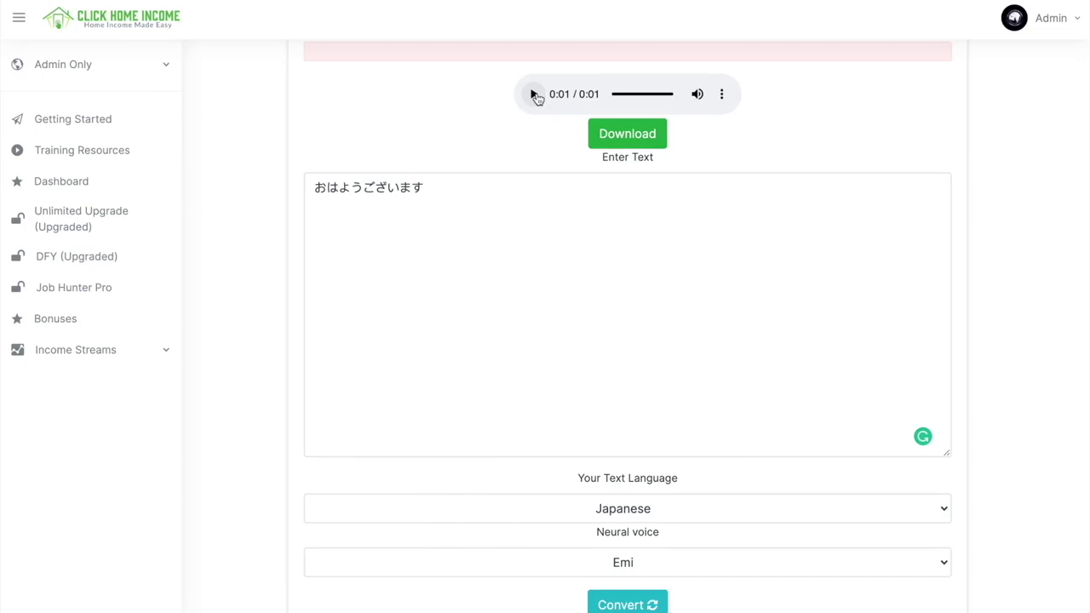
left_click(613, 138)
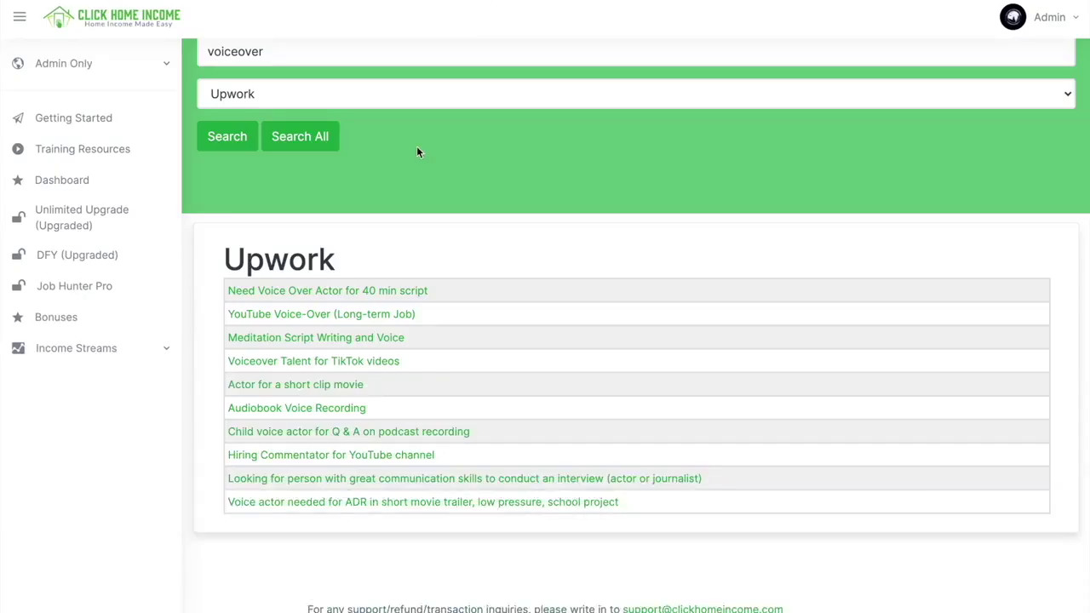
scroll(416, 151, "up", 1)
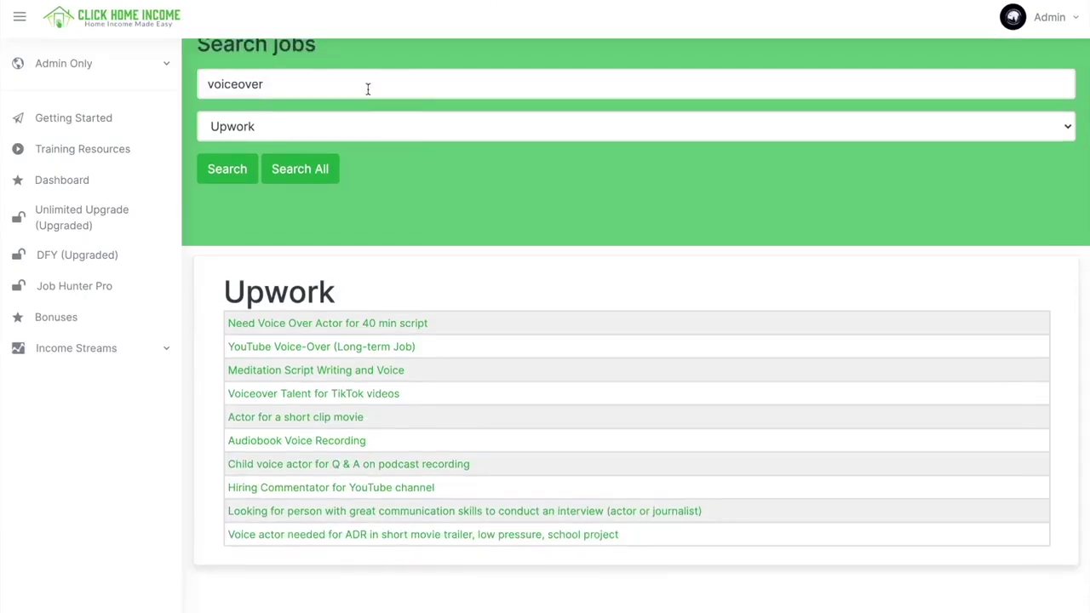
left_click(294, 90)
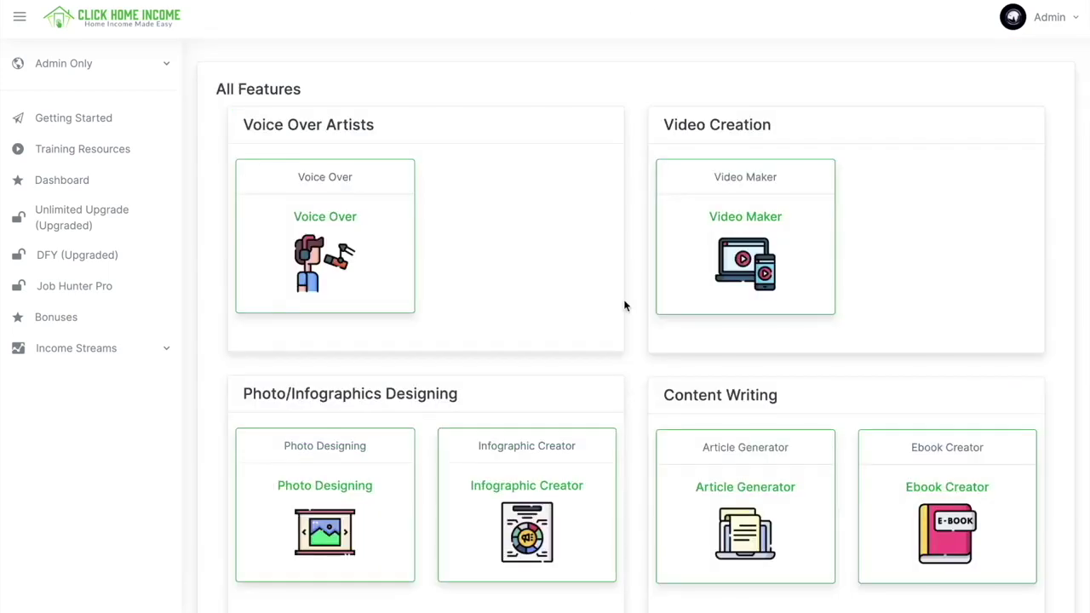
Open the Speech To Text tool in the Speech Transcriber section of the feature dashboard.
scroll(622, 304, "down", 5)
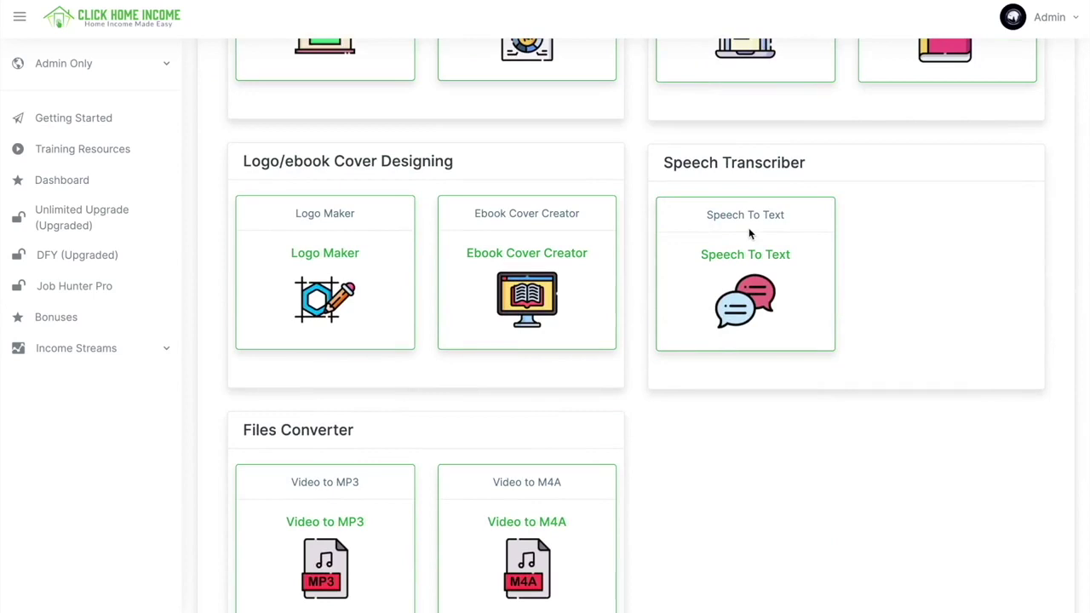
left_click(746, 253)
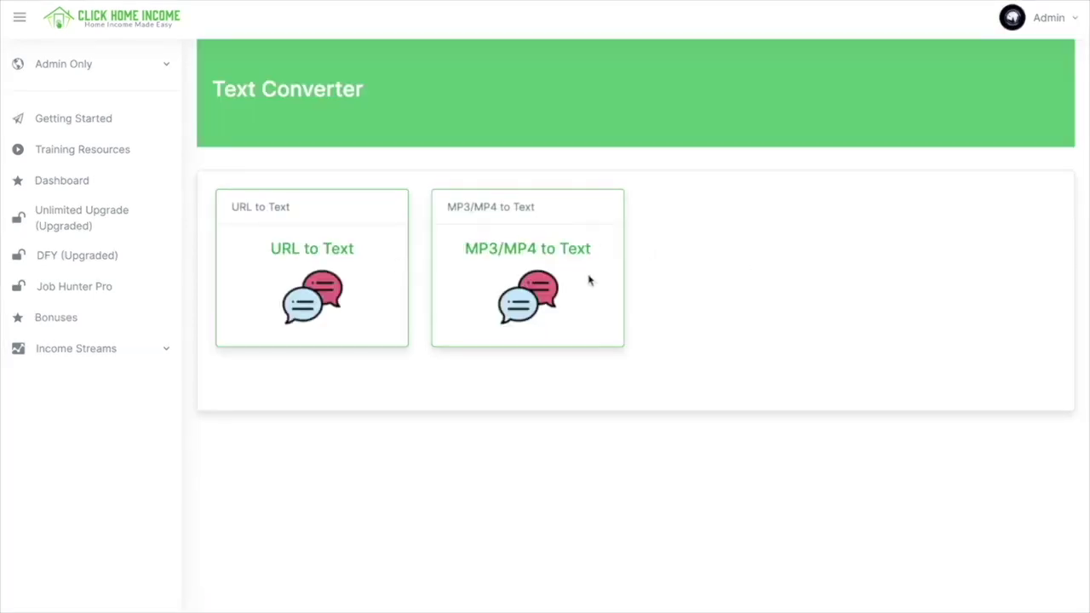
Open the URL to Text converter and copy the URL of the YouTube video "How to Write an Eye-Catching Essay Introduction".
left_click(321, 288)
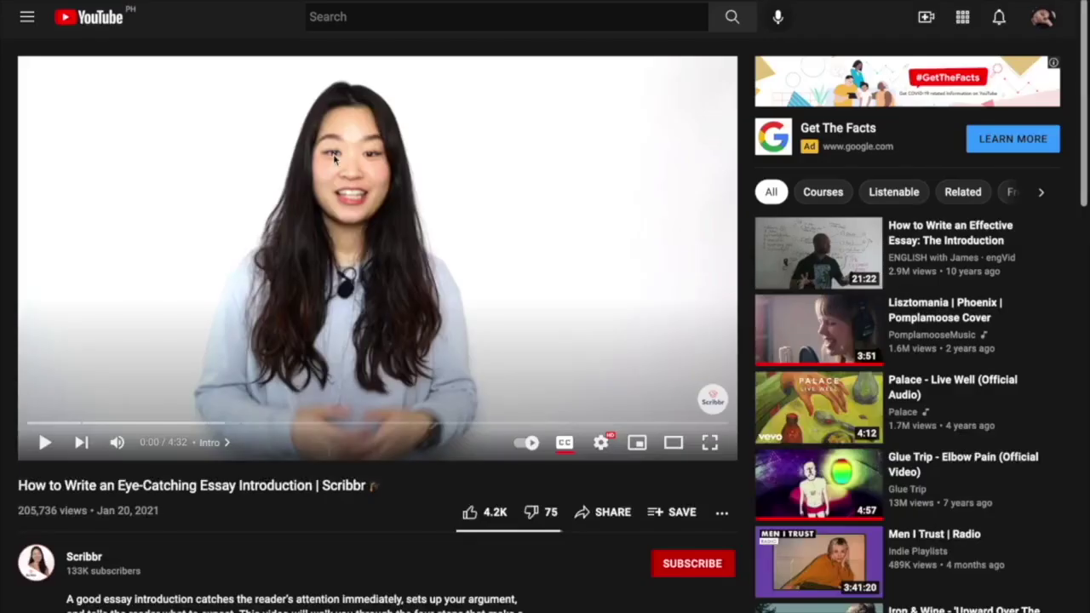
right_click(335, 159)
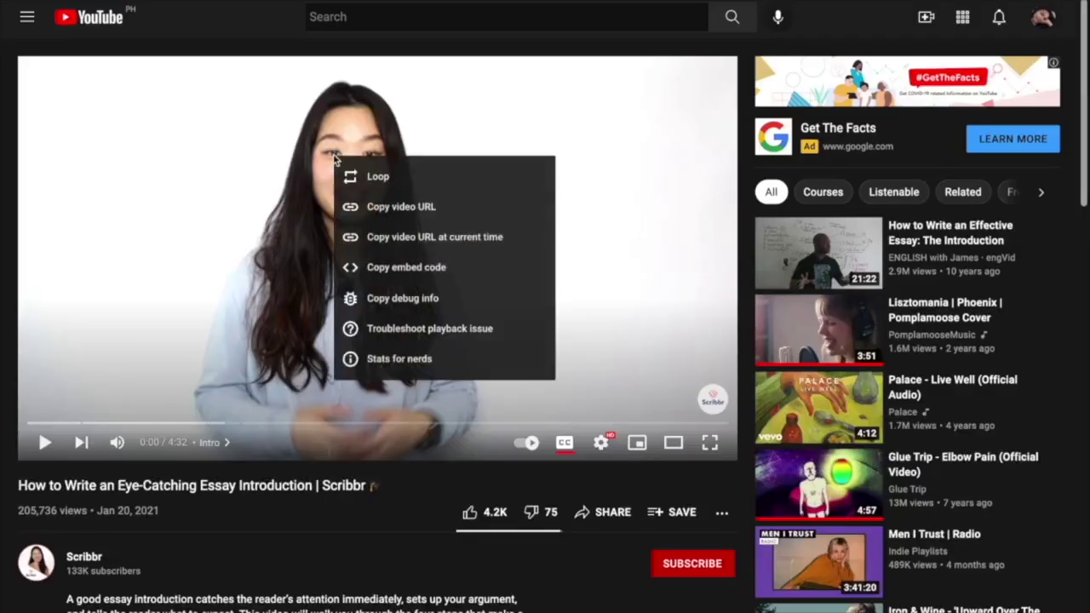
left_click(381, 207)
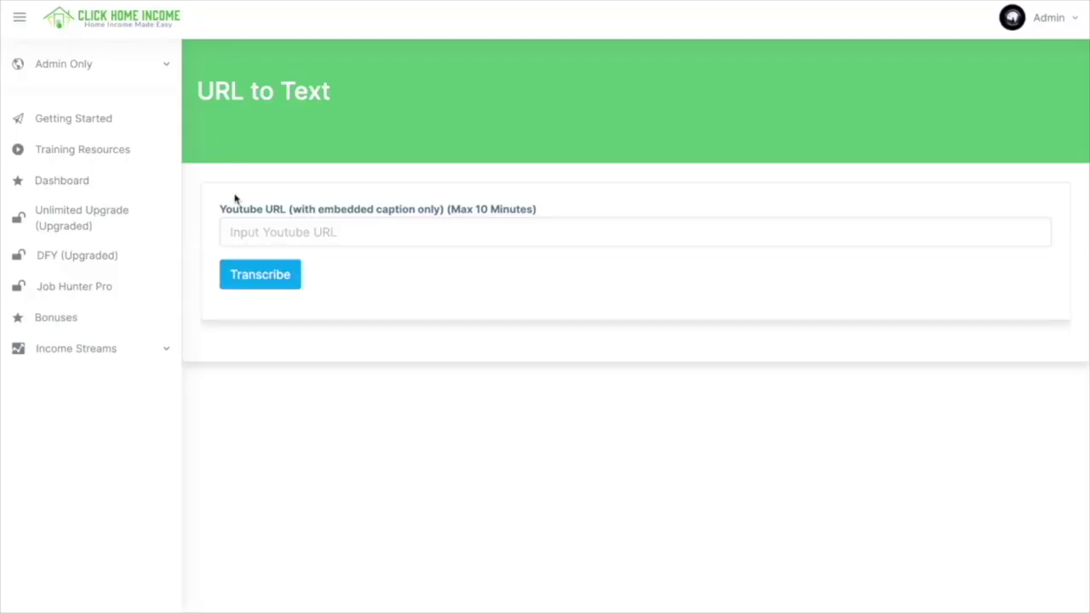
Paste the copied YouTube URL into the converter, transcribe the video and look through the transcript.
left_click(255, 228)
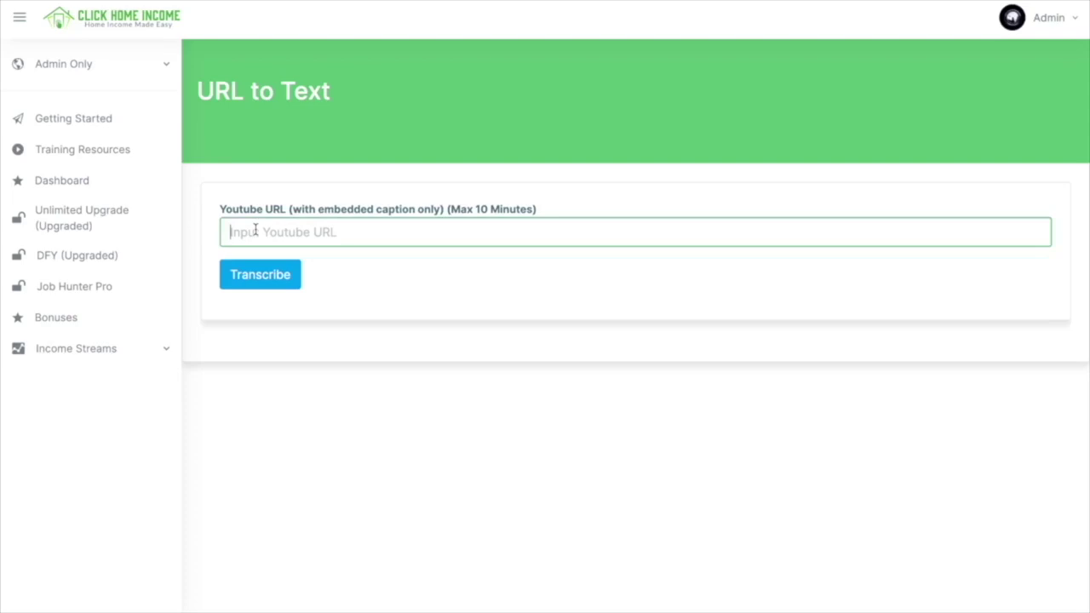
key("ctrl+v")
left_click(264, 276)
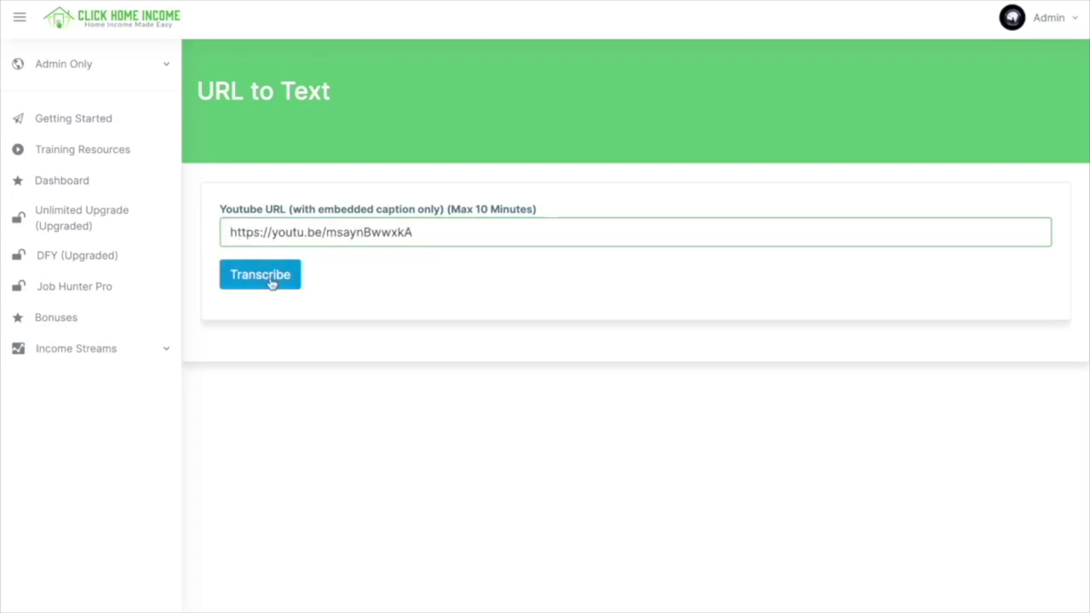
scroll(269, 277, "down", 15)
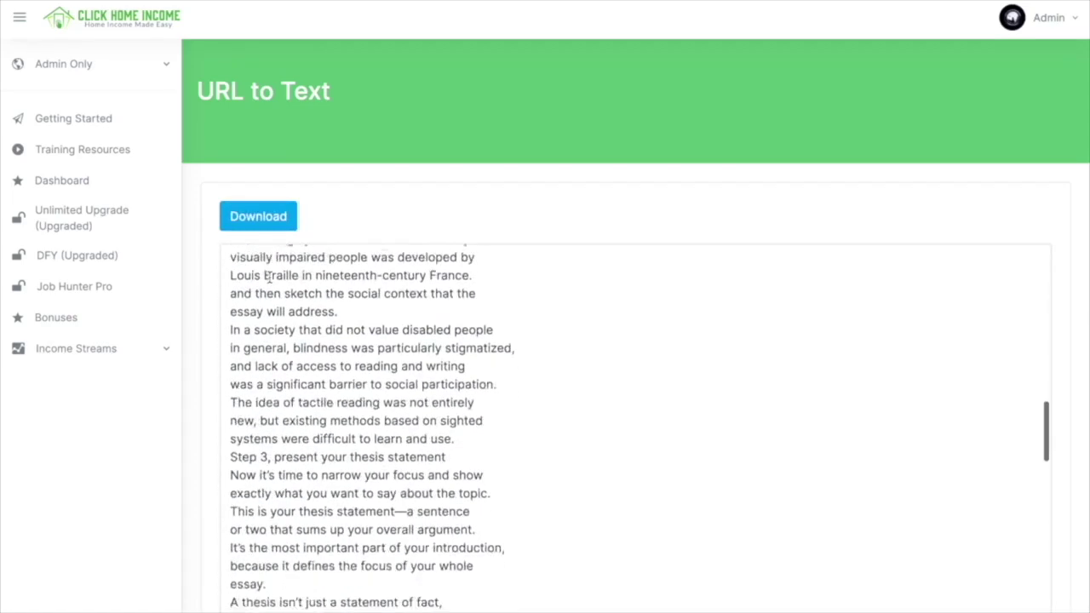
scroll(269, 277, "up", 15)
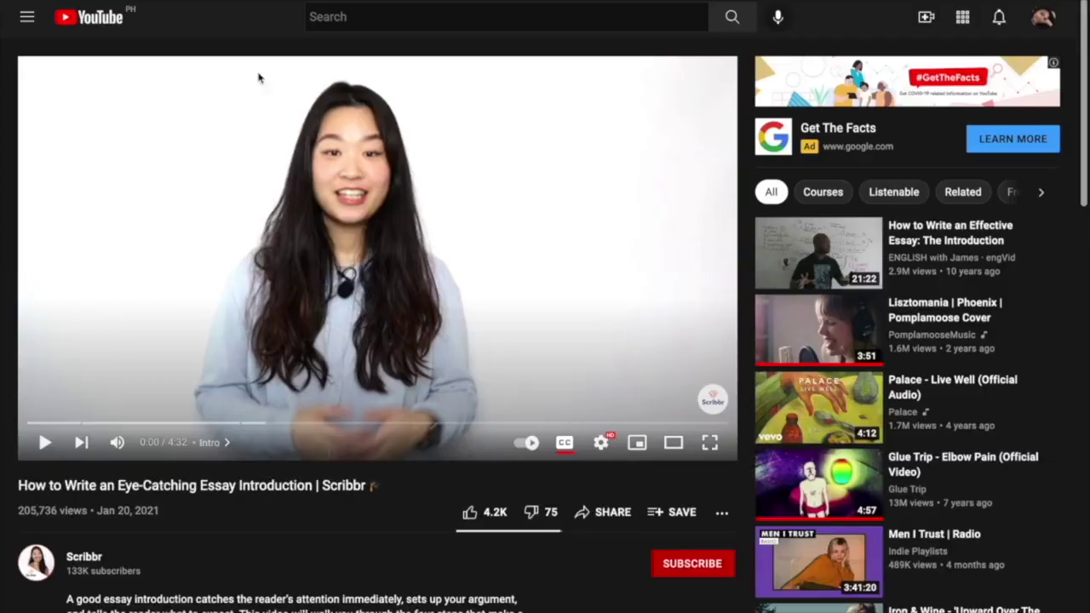
Compare the opening sentences of the transcript with the spoken captions in the YouTube video.
left_click(244, 230)
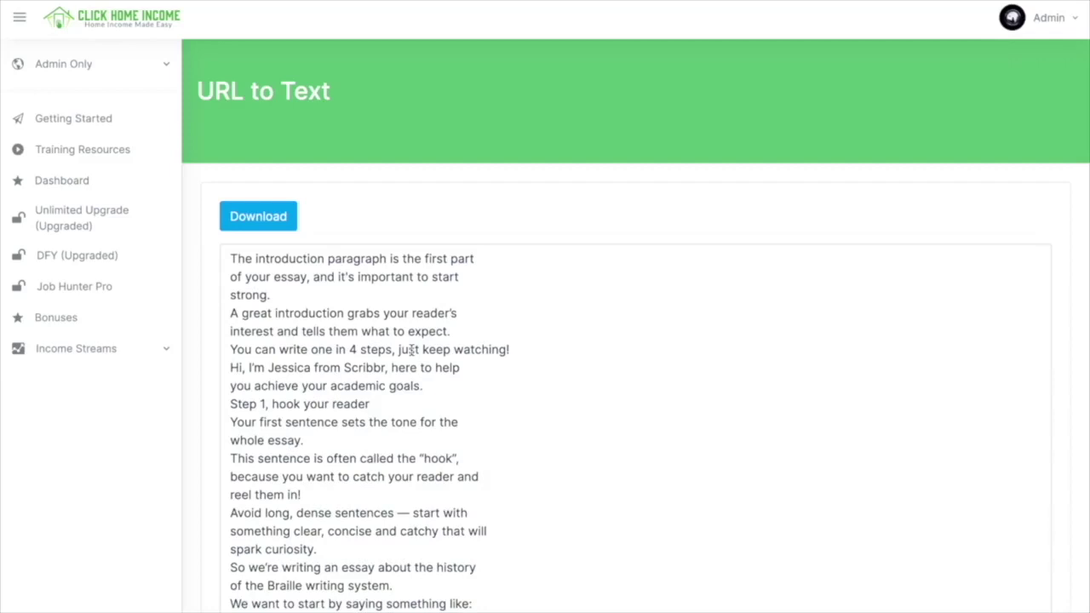
scroll(411, 349, "down", 1)
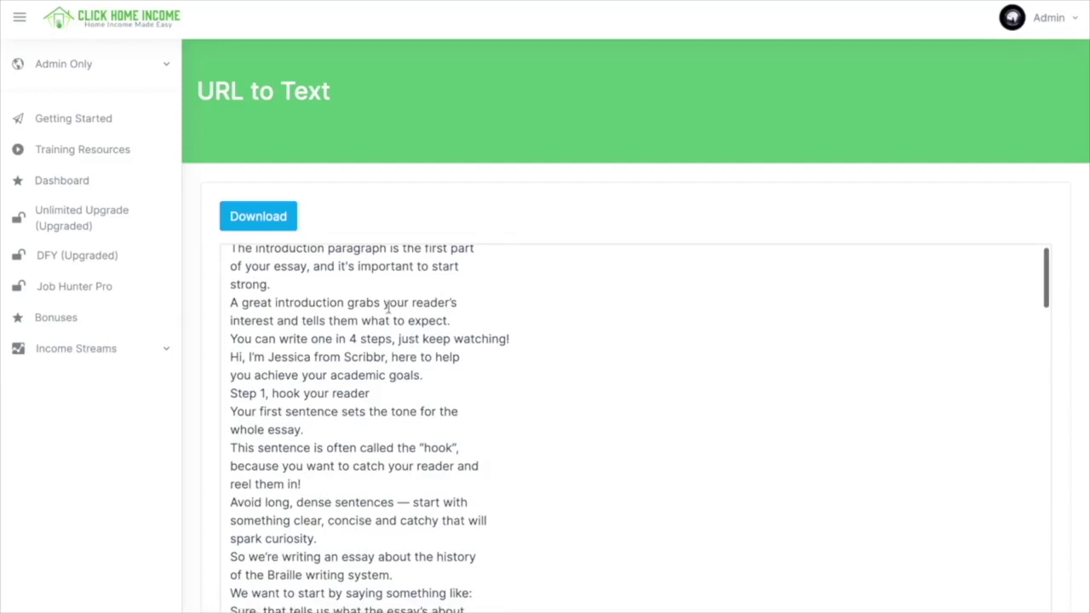
left_click(251, 271)
left_click_drag(232, 268, 271, 285)
left_click(273, 282)
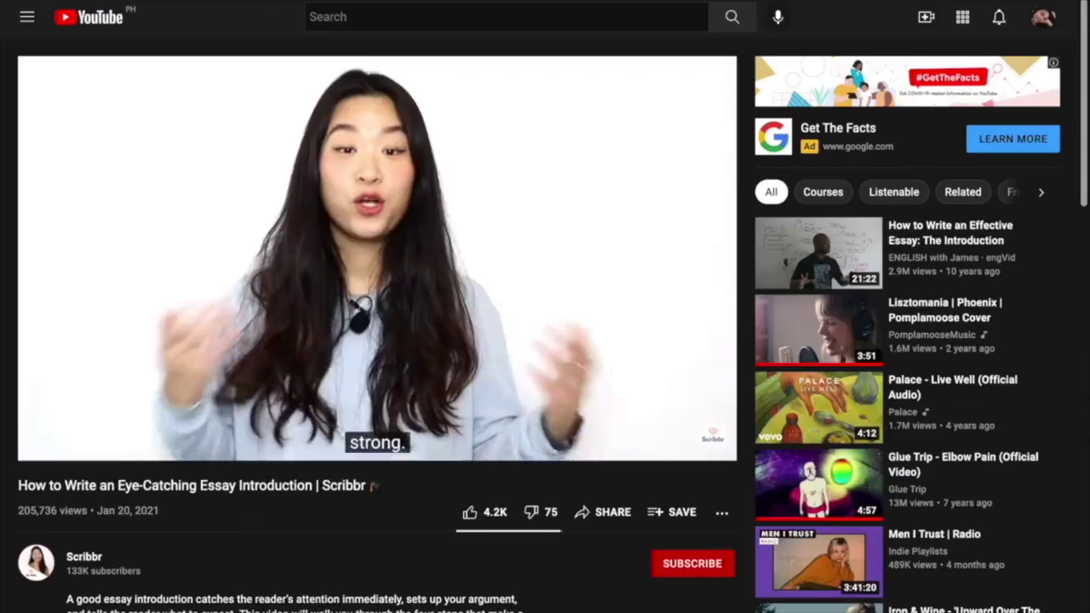
key("space")
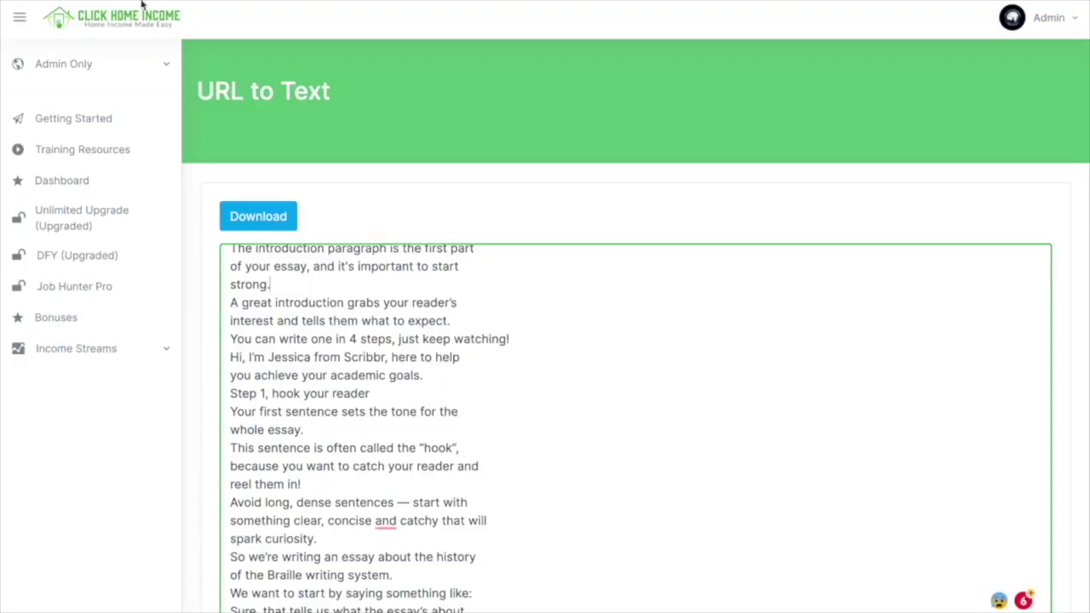
scroll(401, 324, "up", 1)
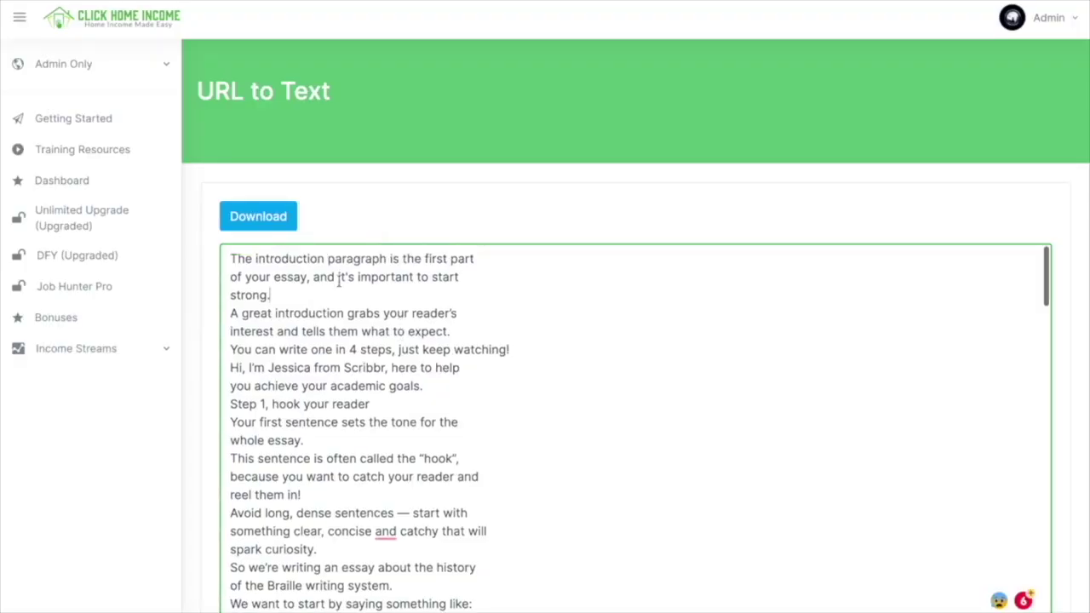
Download the transcript as a text file, review its contents from start to end and close it.
left_click(259, 218)
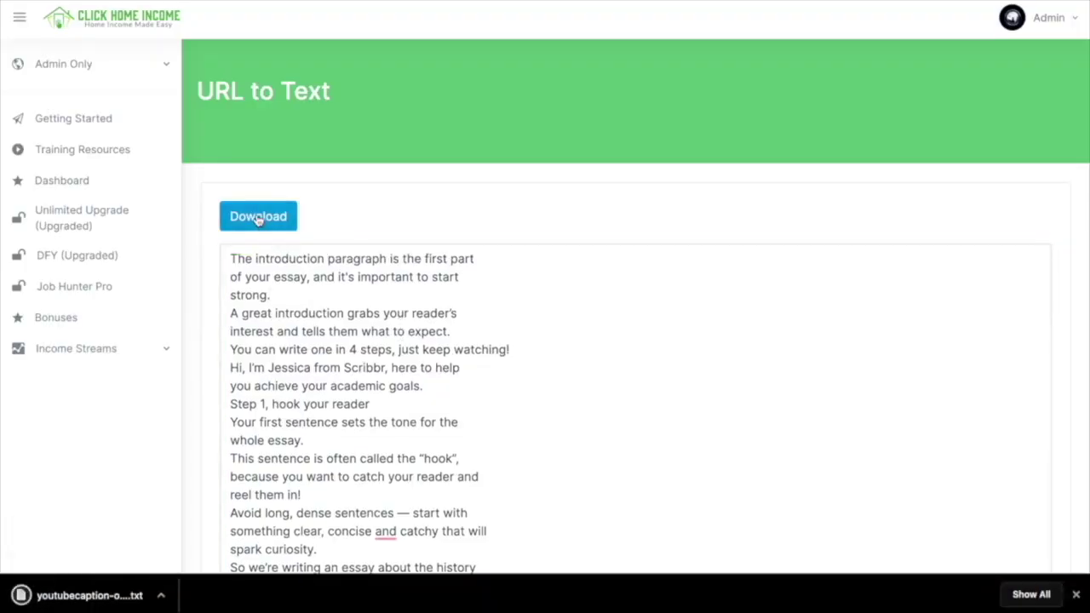
left_click(69, 587)
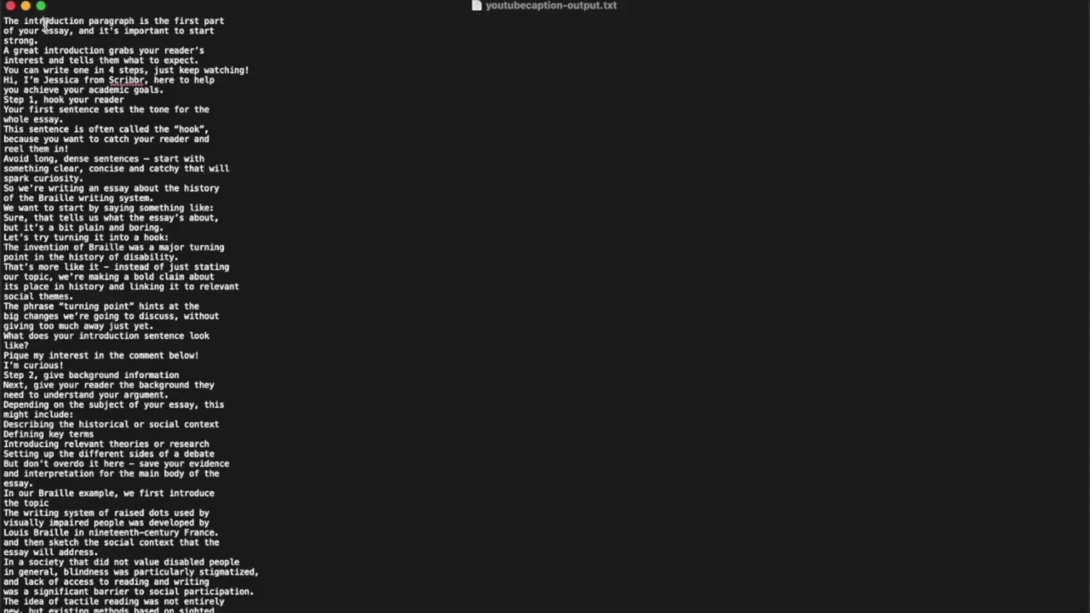
scroll(59, 96, "down", 15)
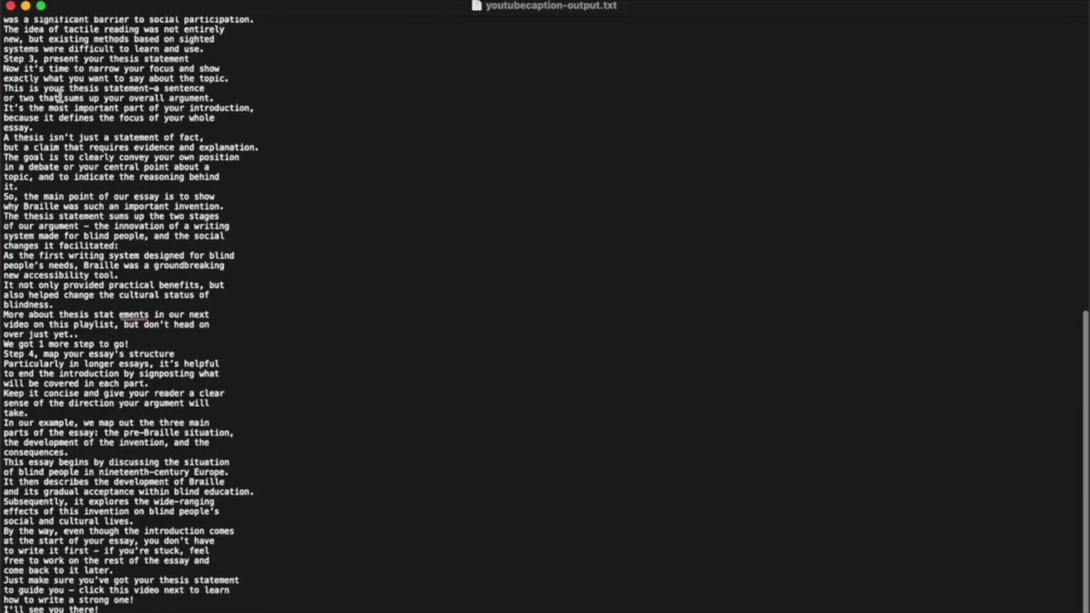
scroll(60, 96, "up", 12)
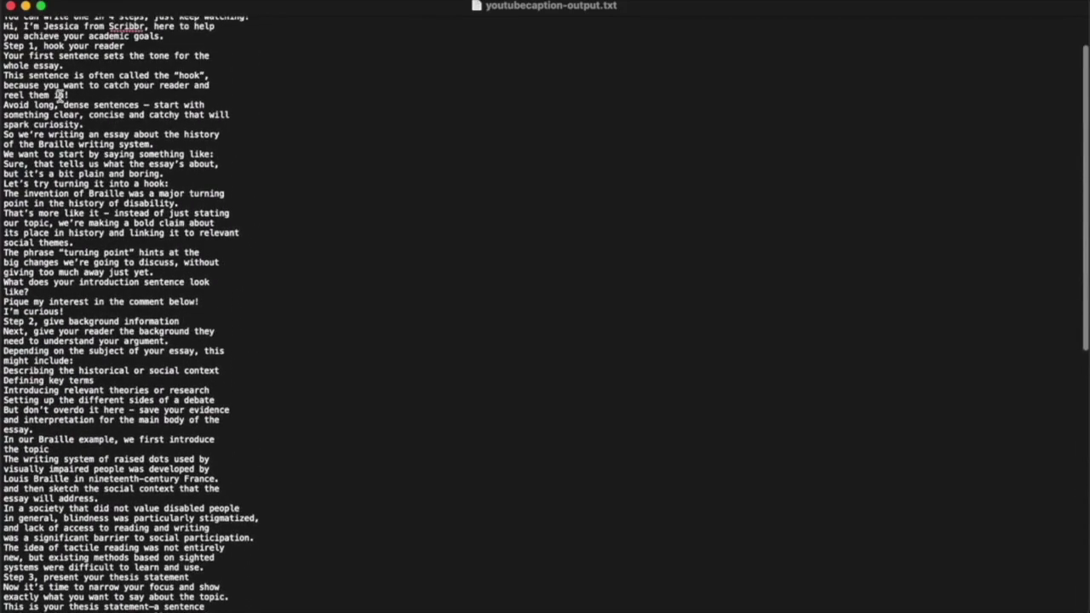
key("super+w")
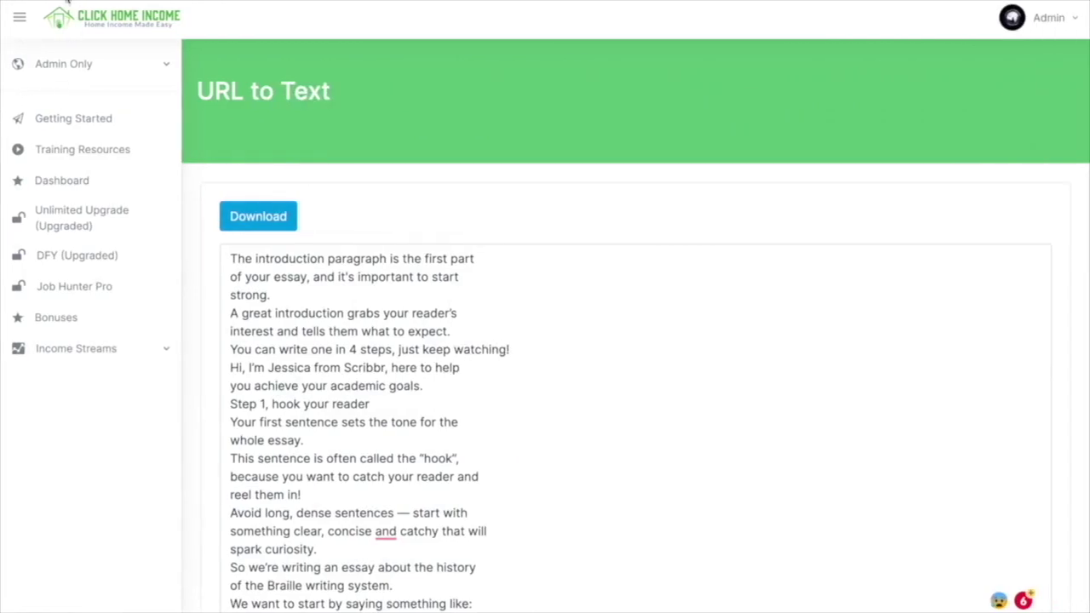
Return to the Text Converter, open MP3/MP4 to Text and convert the "well-that-speech-is-a-little-better" MP3 file to text.
key("alt+Left")
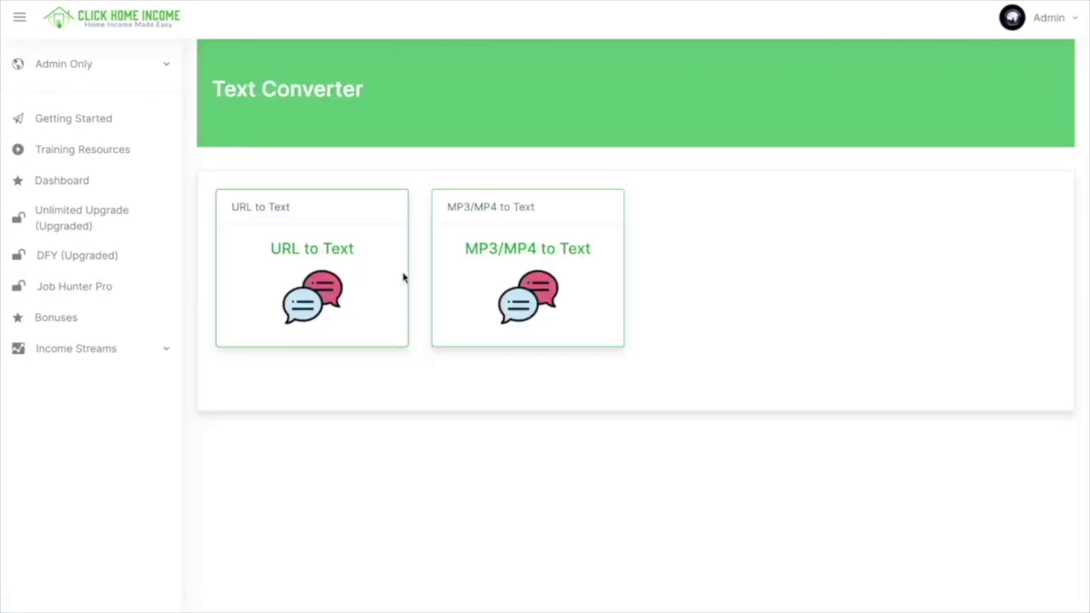
left_click(501, 299)
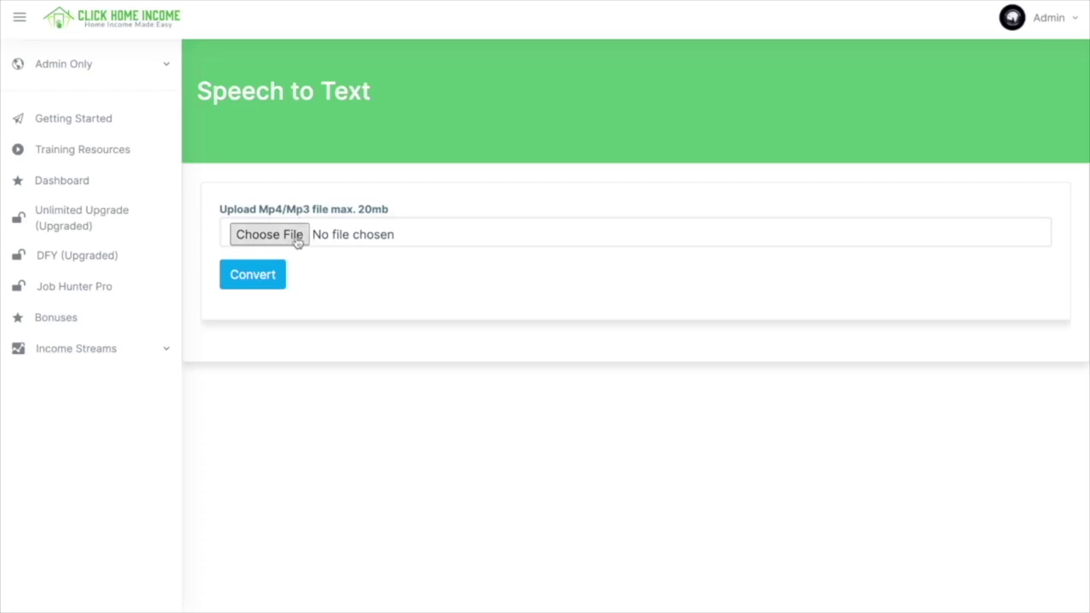
left_click(297, 243)
left_click(466, 343)
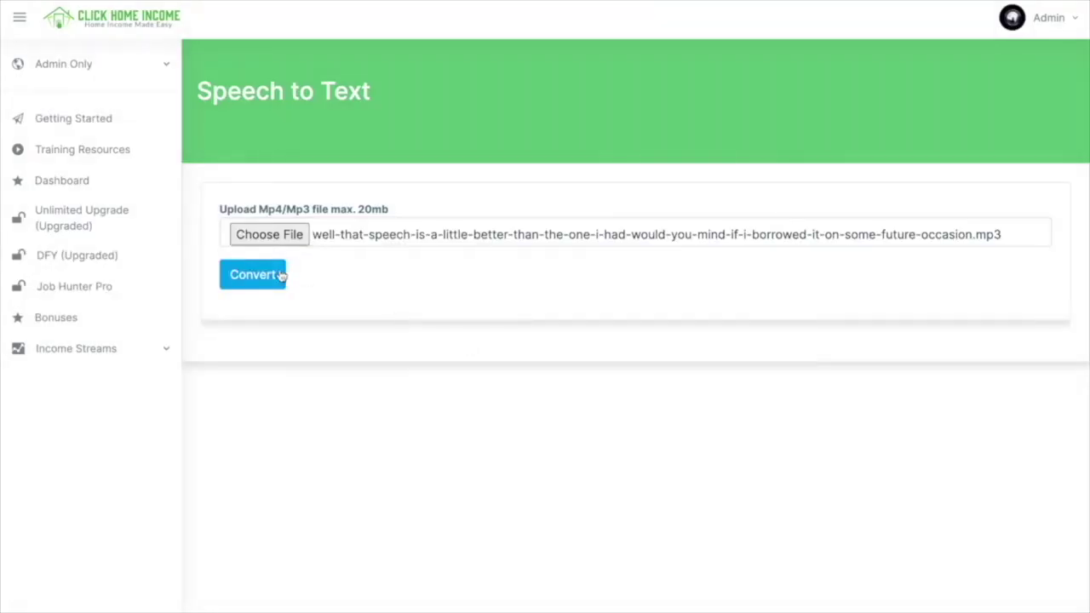
left_click(270, 278)
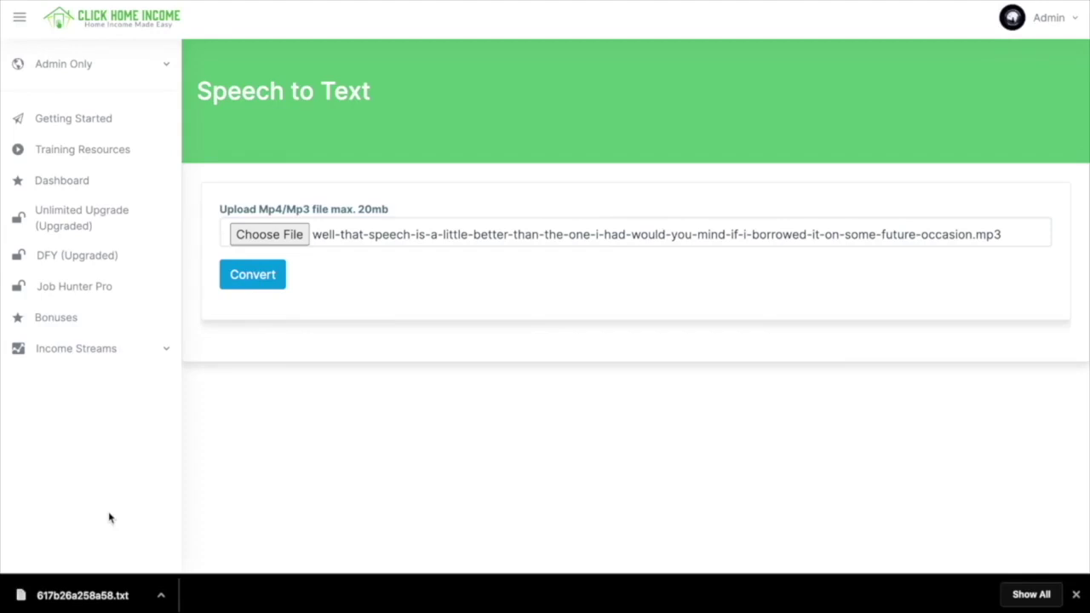
Open the text file produced from the MP3 and highlight its transcribed sentence for review.
left_click(108, 596)
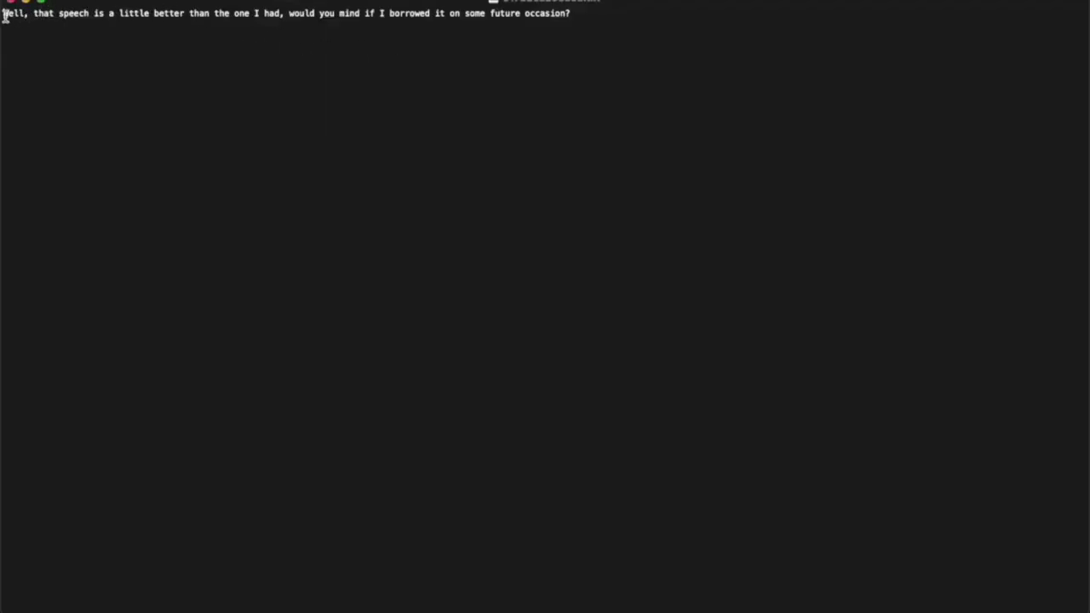
left_click_drag(6, 13, 762, 25)
left_click(709, 60)
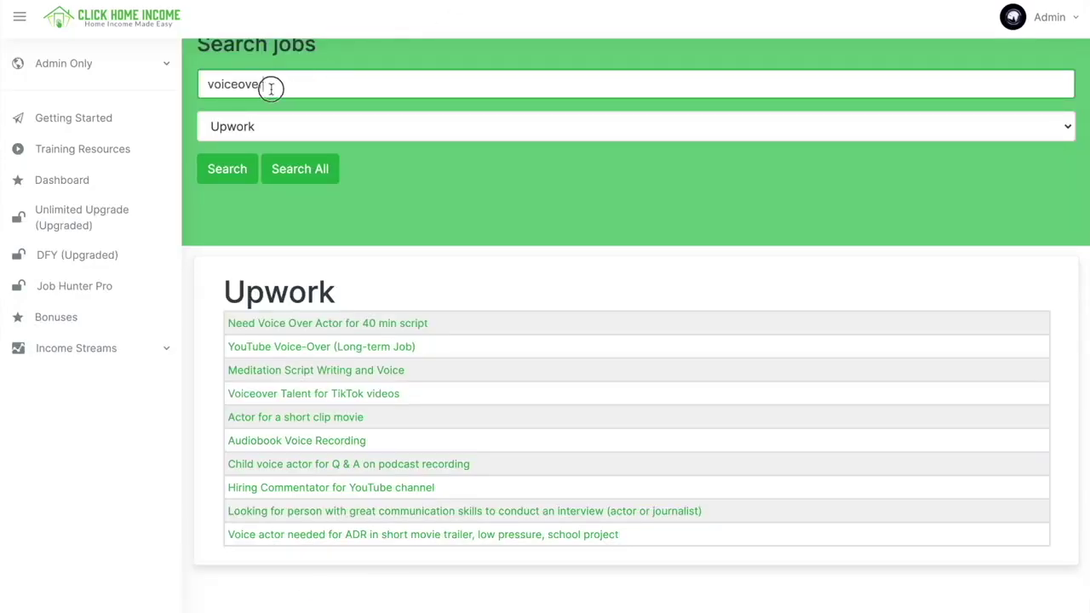
Search for "transcriber" jobs on People Per Hour in the job search.
left_click_drag(270, 88, 205, 83)
type("transcriber")
left_click(255, 126)
left_click(255, 153)
left_click(228, 171)
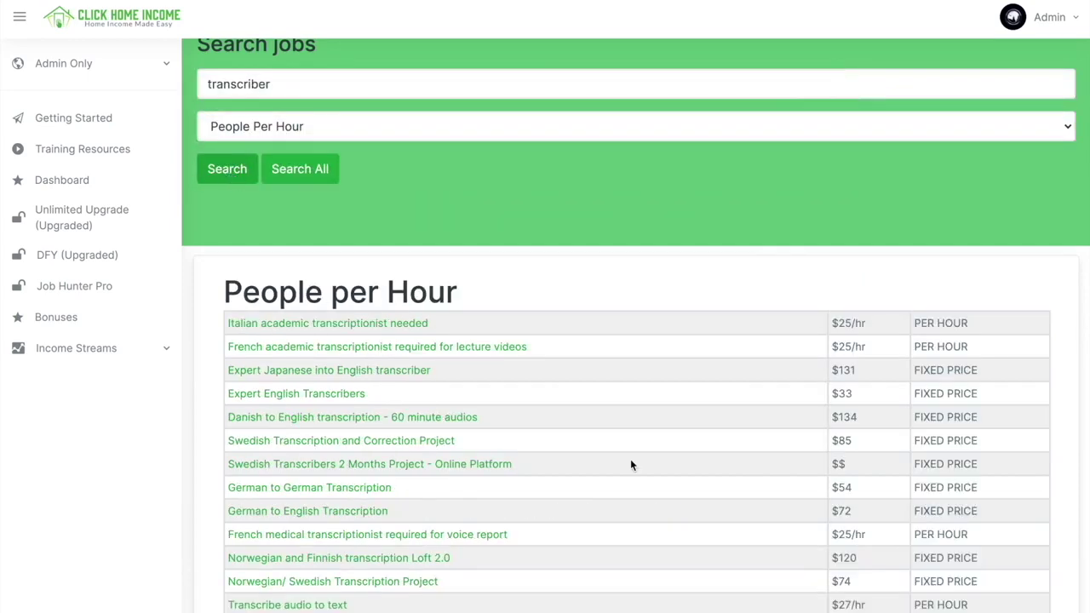
Browse the People Per Hour transcription jobs and their pay, and read the description of the English transcription project.
scroll(630, 461, "down", 2)
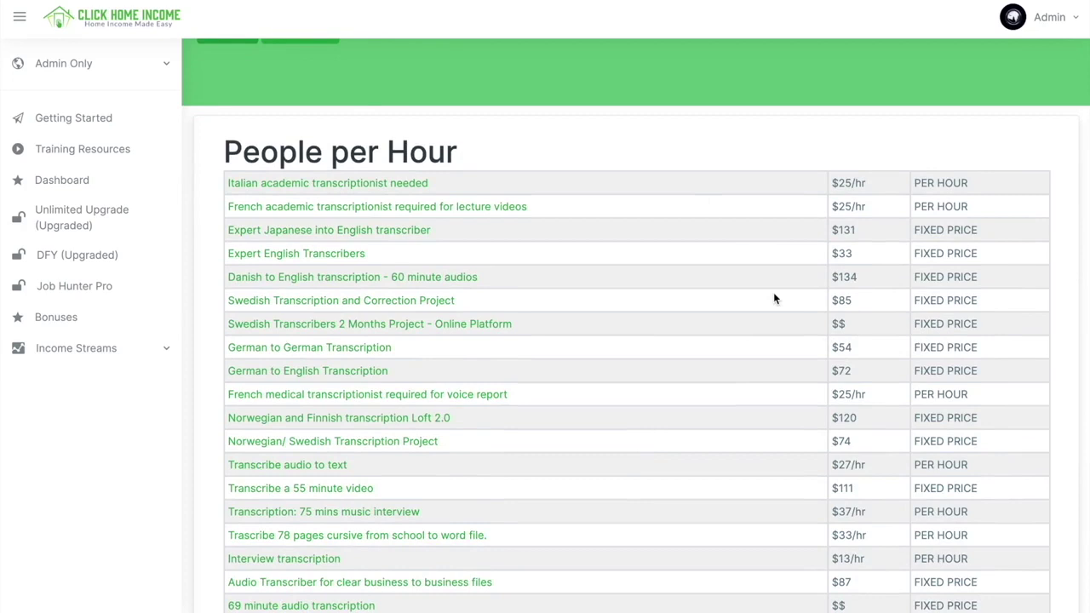
scroll(774, 292, "down", 2)
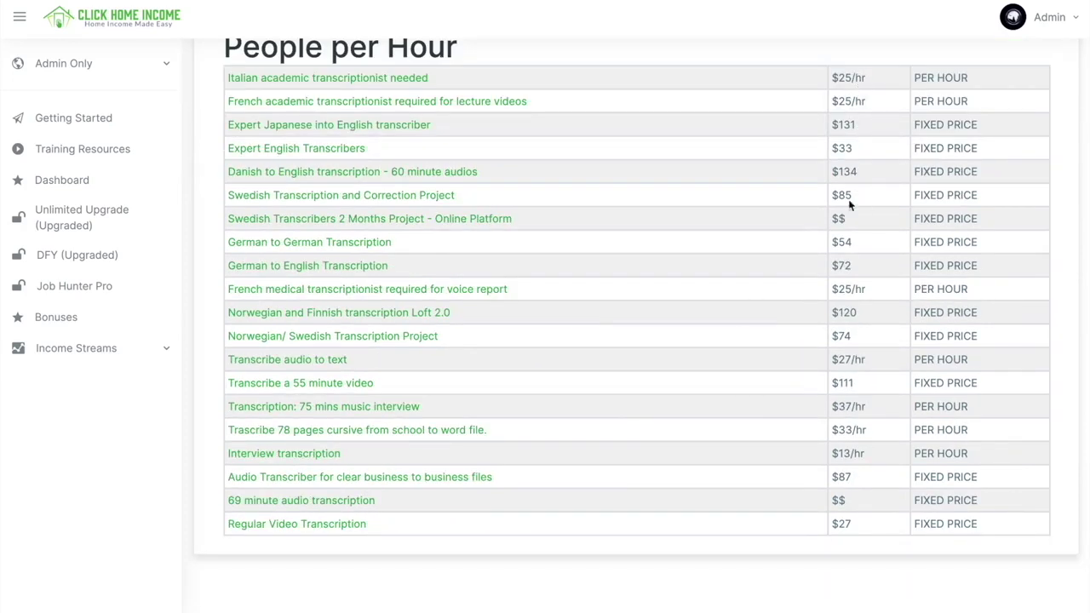
scroll(418, 383, "up", 2)
scroll(420, 380, "down", 1)
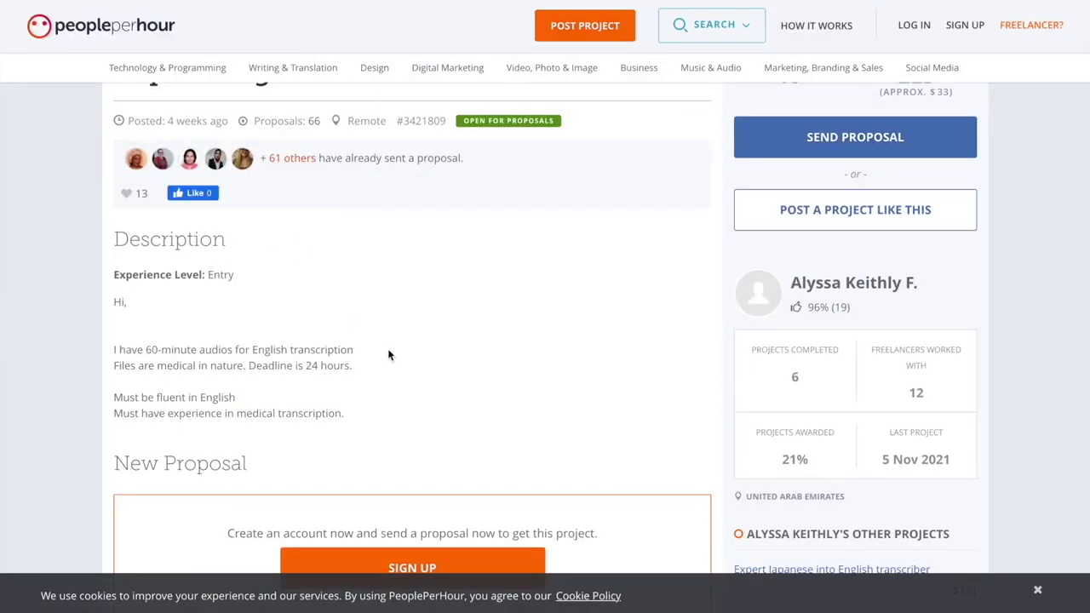
scroll(388, 355, "down", 1)
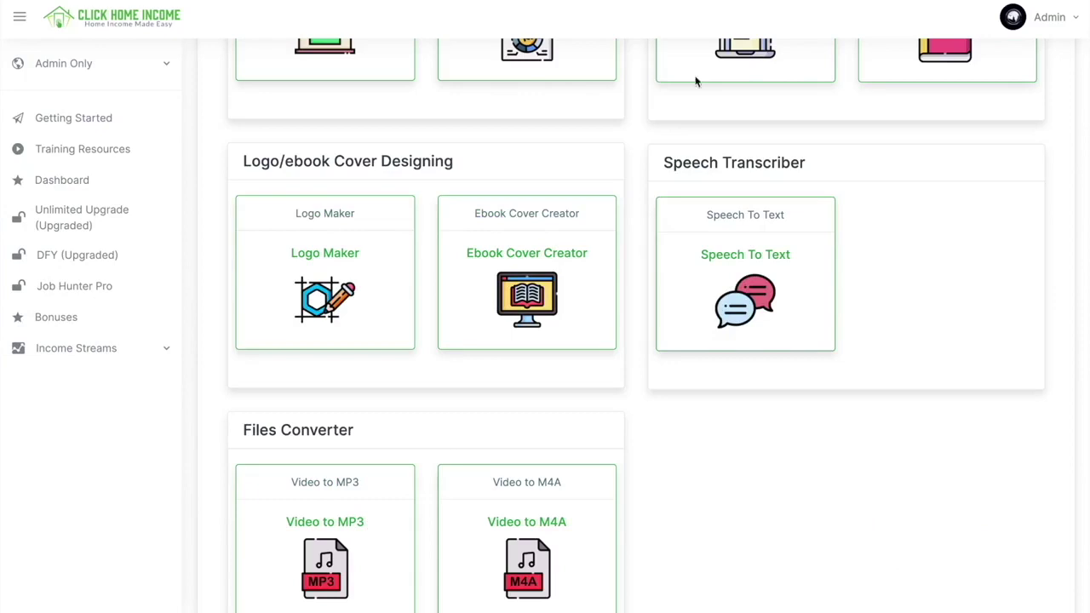
Open the Logo Maker from the feature dashboard and browse its logo templates to pick the PawHouse design.
key("alt+Left")
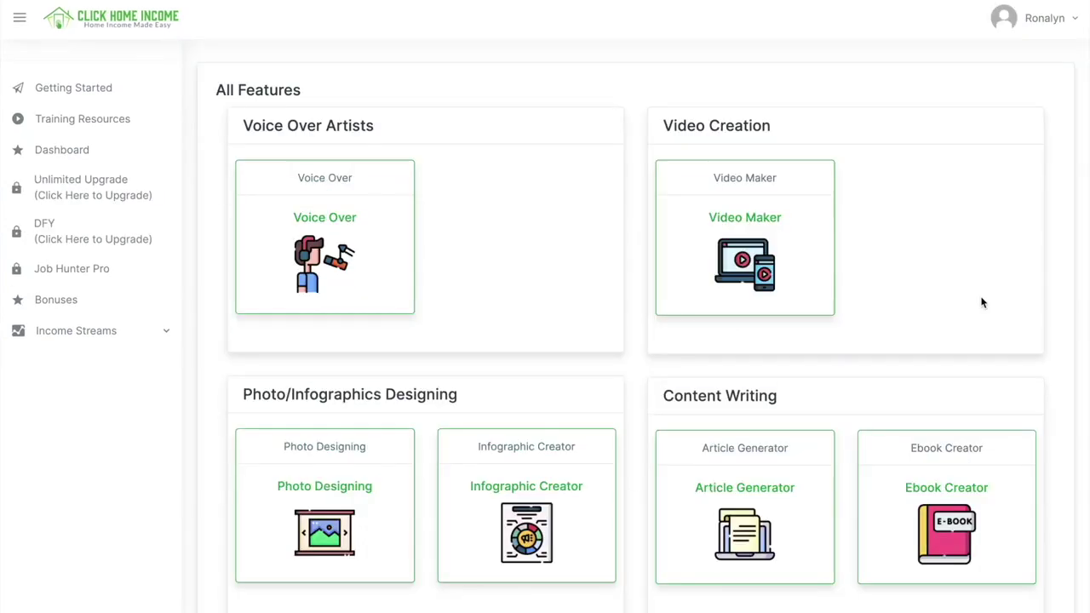
scroll(980, 301, "down", 5)
scroll(980, 301, "down", 2)
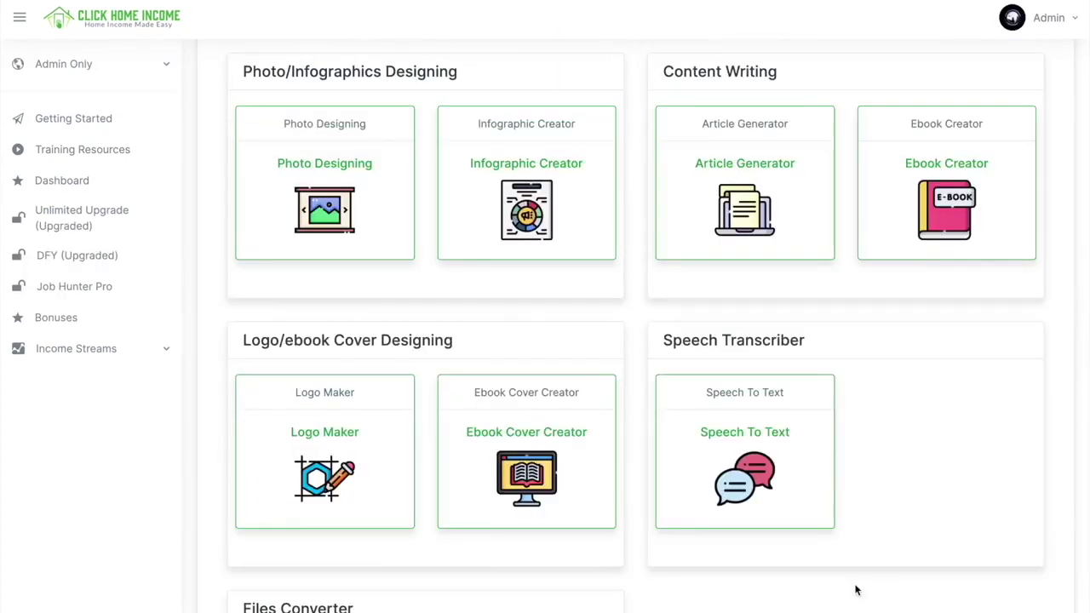
left_click(335, 460)
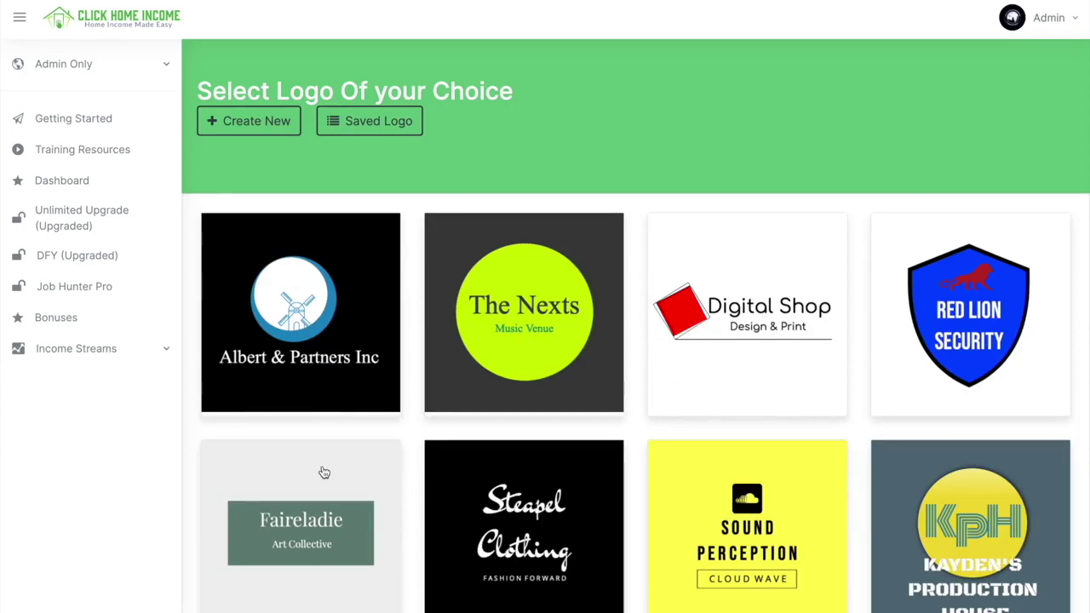
scroll(324, 473, "down", 15)
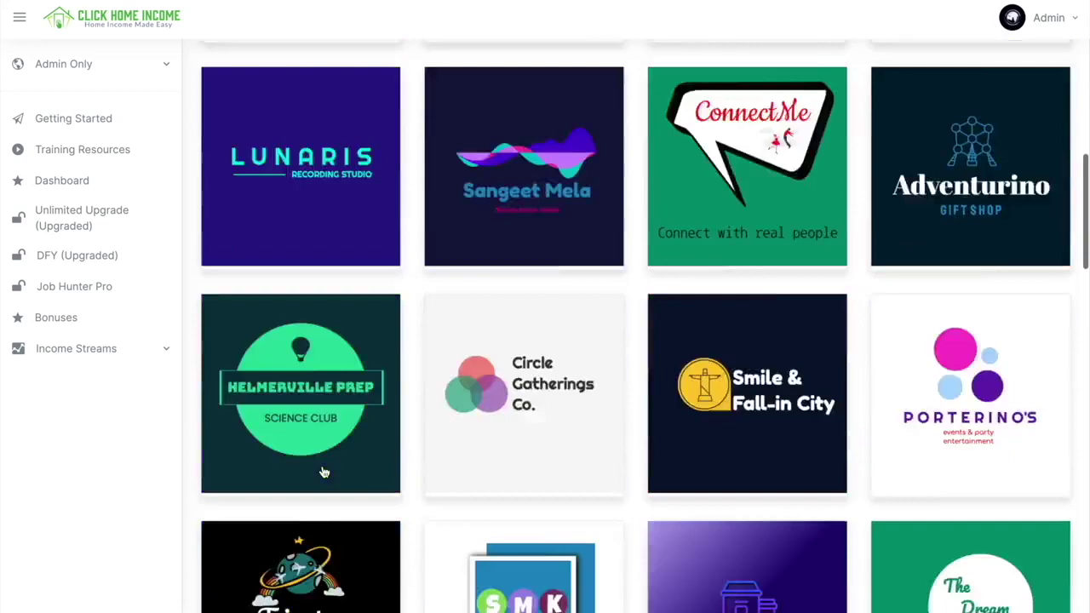
scroll(324, 473, "down", 12)
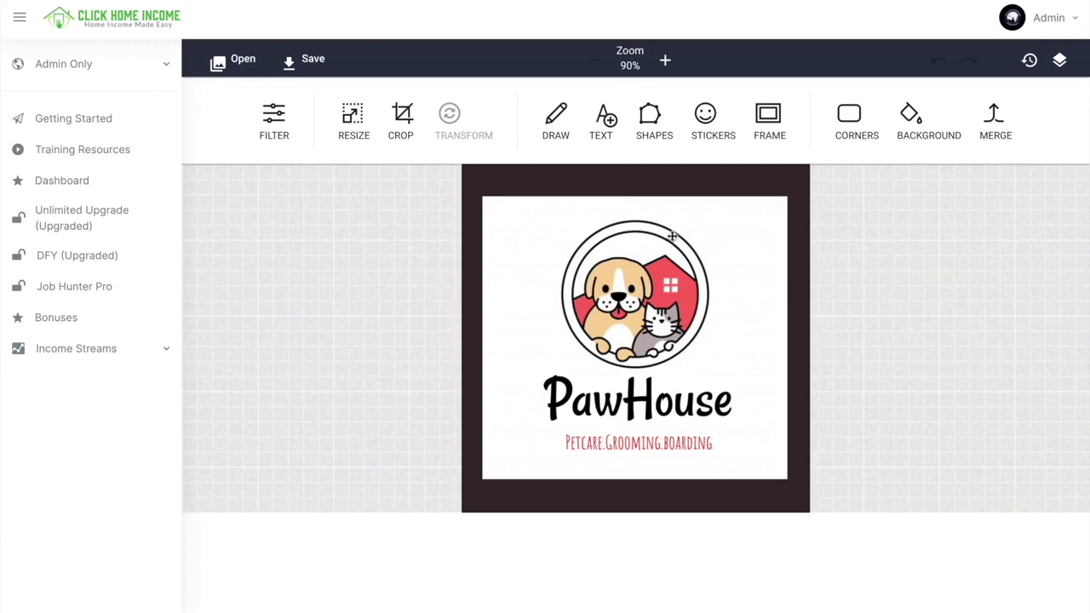
Replace the PawHouse title text in the logo with "The Beagles".
left_click(672, 236)
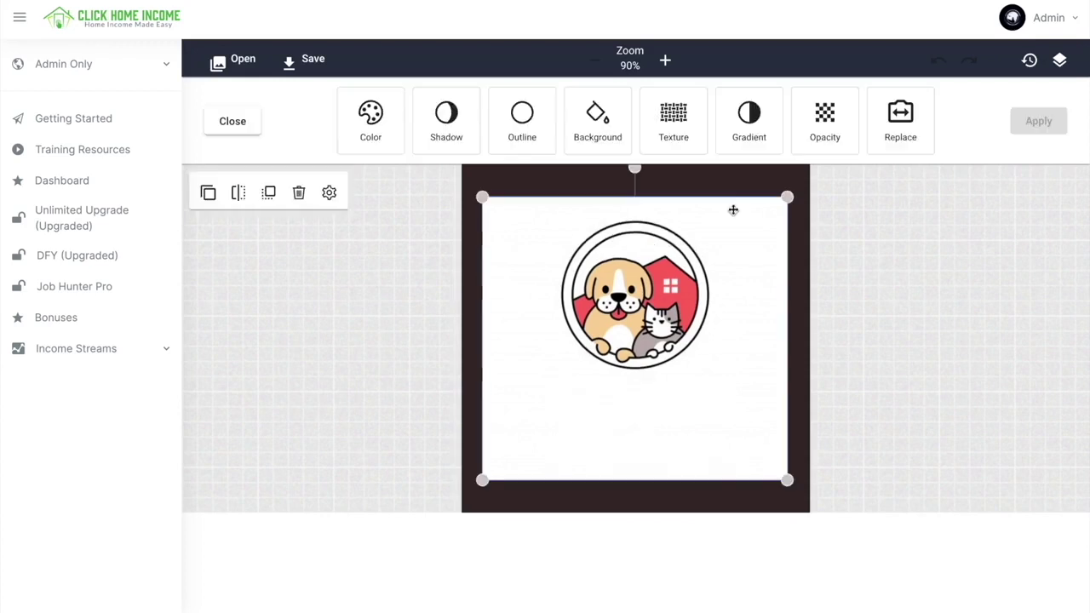
left_click(851, 208)
left_click(683, 407)
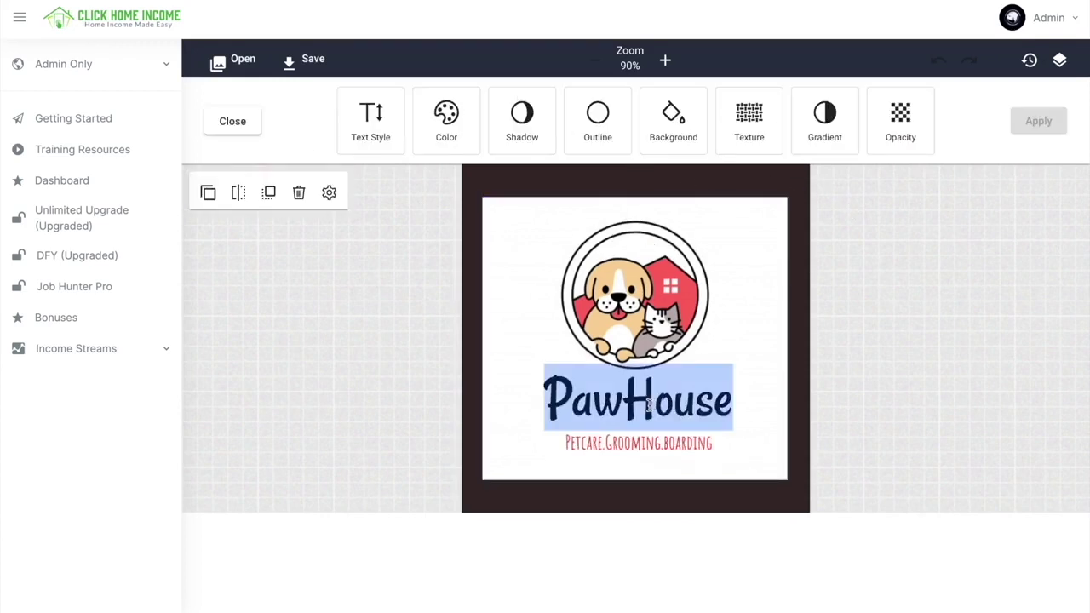
type("T")
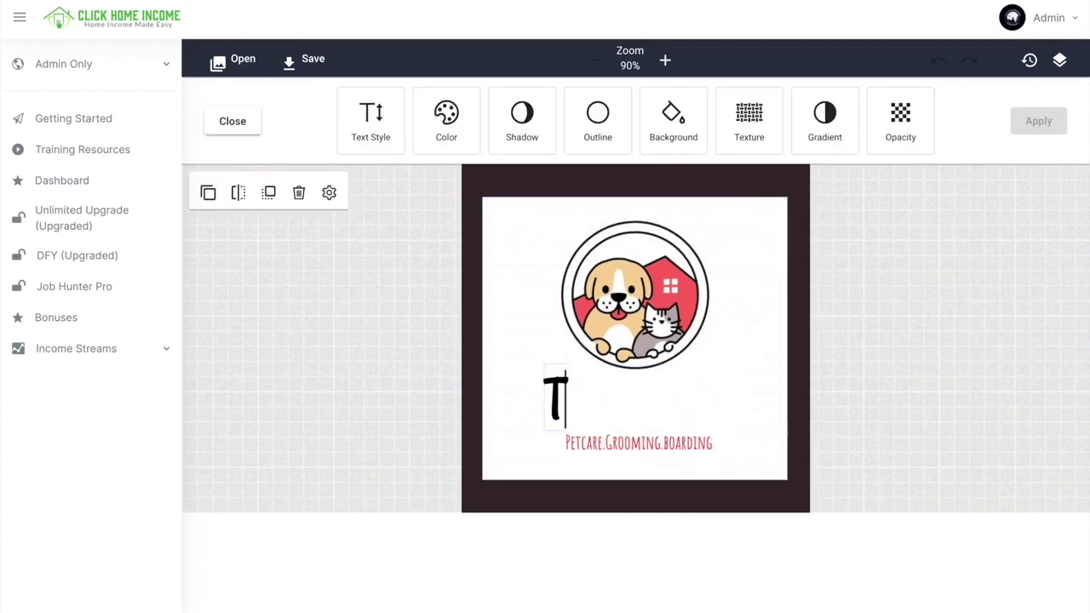
type("he Beagles")
left_click(718, 363)
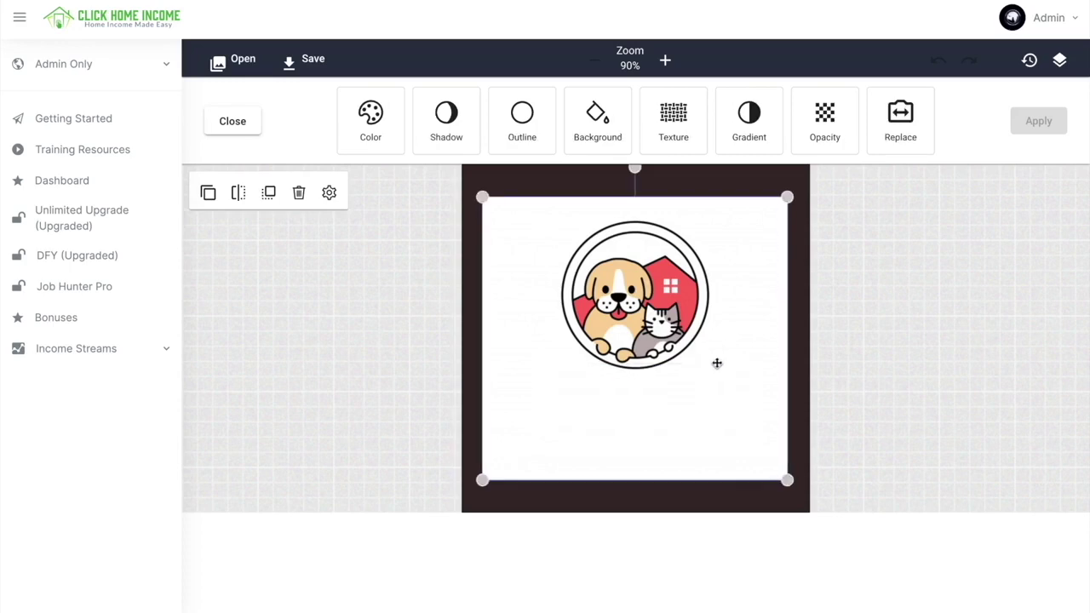
left_click(720, 365)
left_click(720, 351)
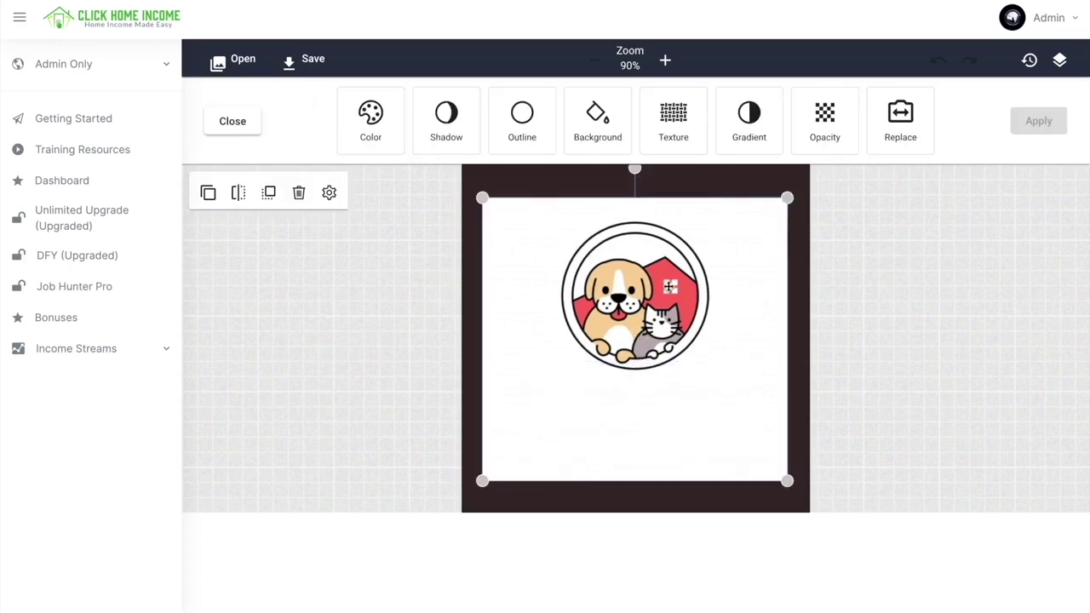
left_click(880, 240)
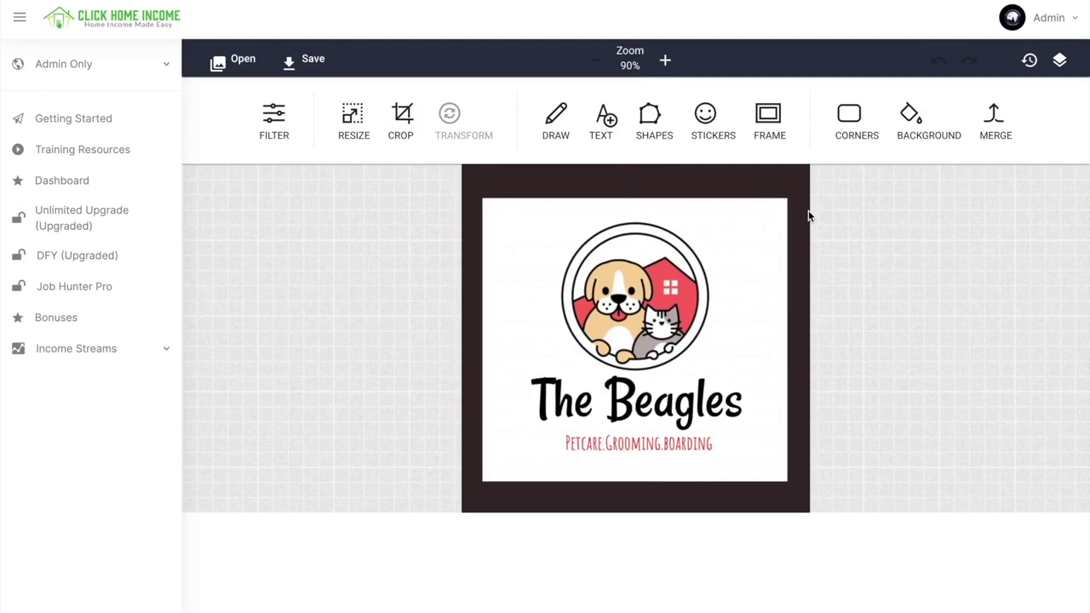
Save the customized logo, then download The Beagles design from the saved logos and view the PNG.
left_click(305, 58)
left_click(553, 392)
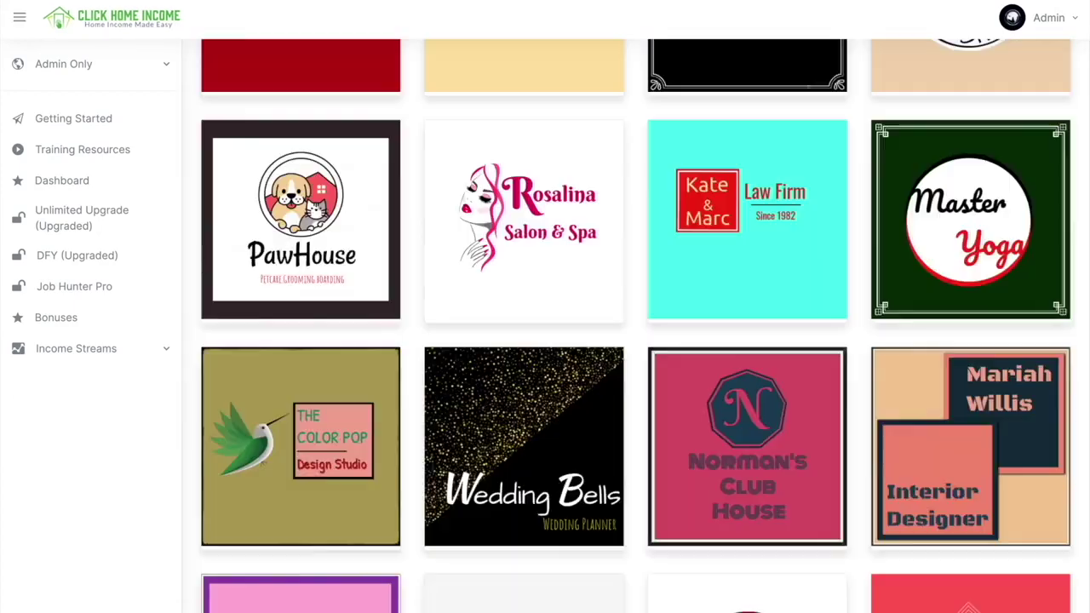
left_click(373, 125)
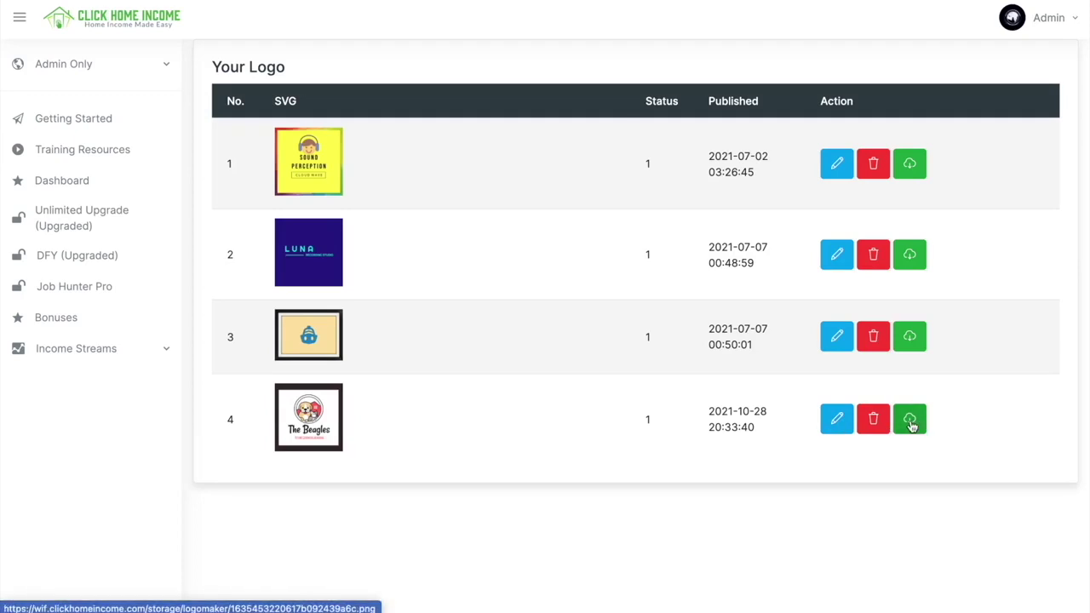
left_click(912, 426)
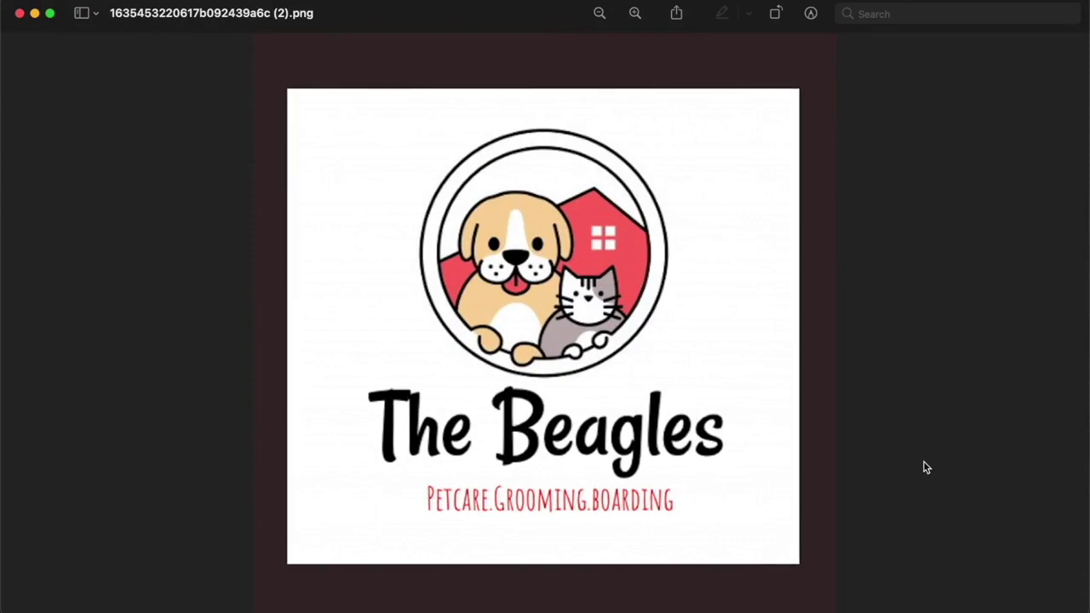
key("super+w")
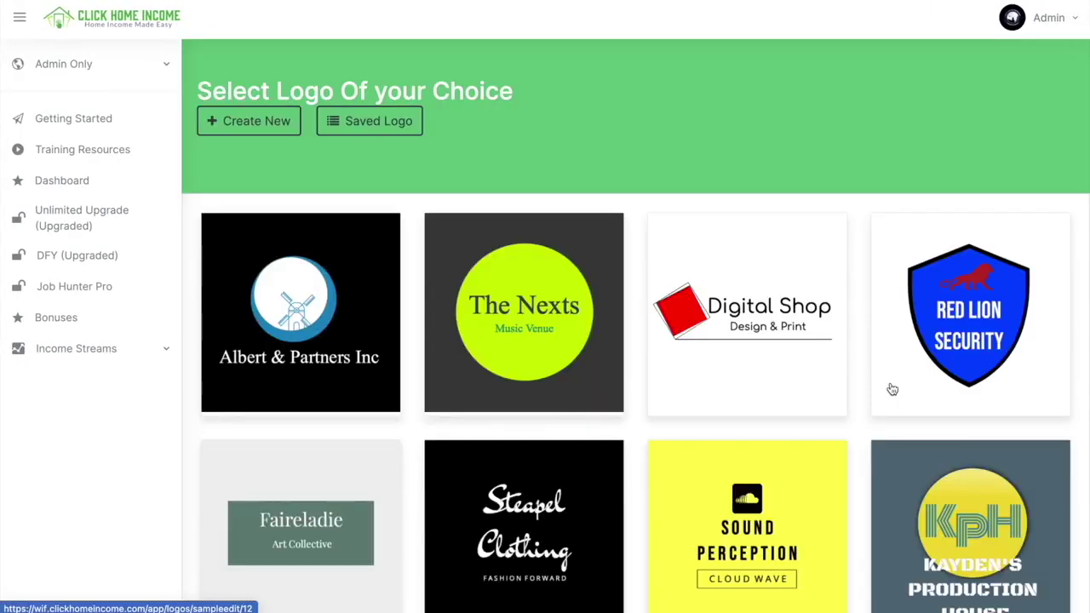
Open the Brewed Up logo template and change its two-line title to "COFFEE" and "PERKS".
scroll(892, 389, "down", 6)
left_click(958, 267)
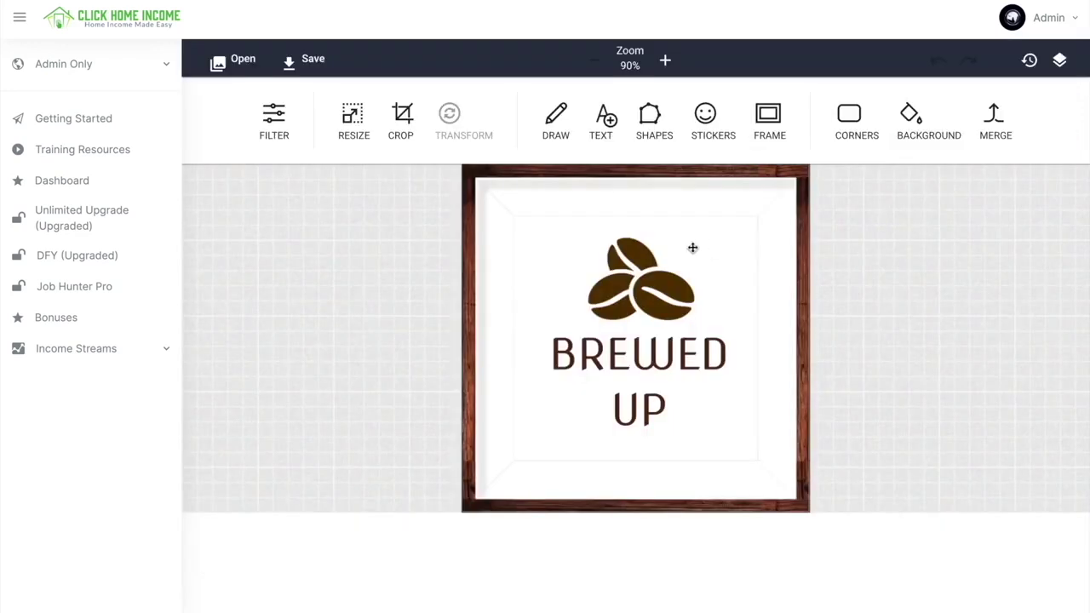
double_click(596, 365)
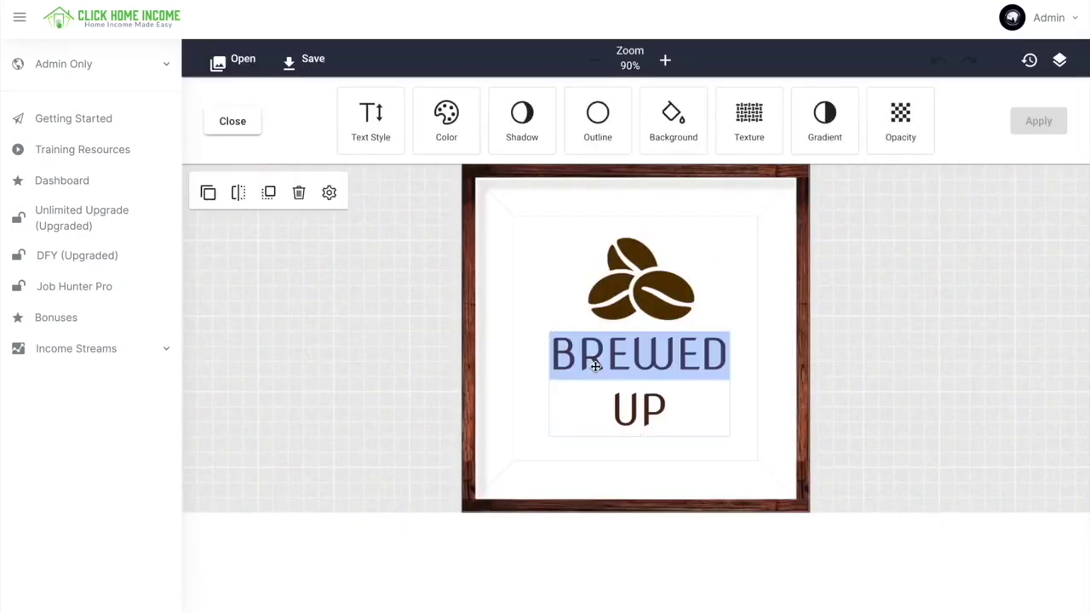
type("COFFEE")
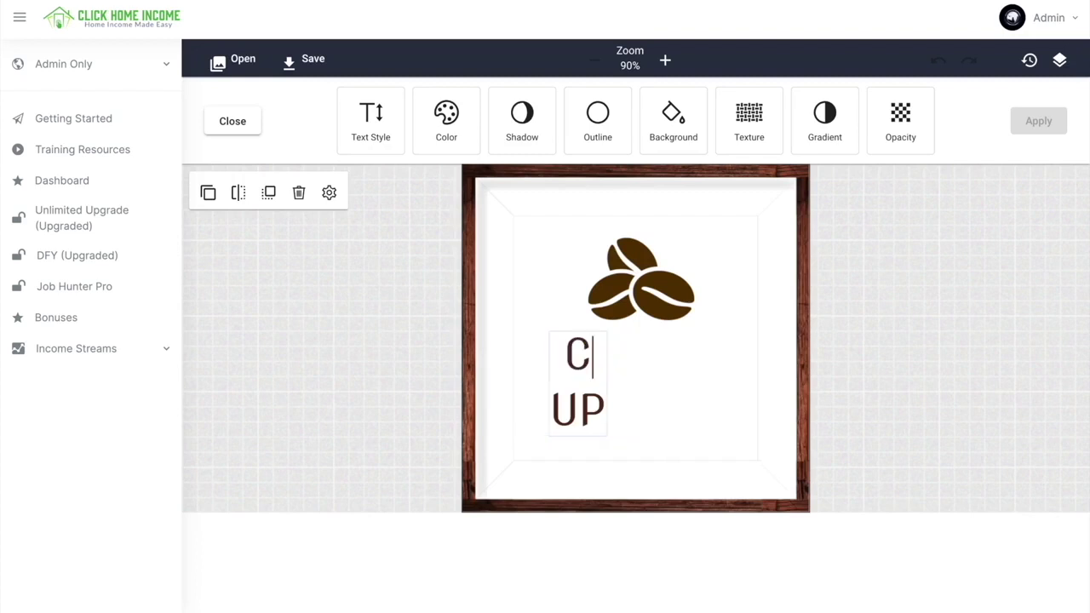
key("Down")
key("BackSpace")
key("BackSpace")
type("PERKS")
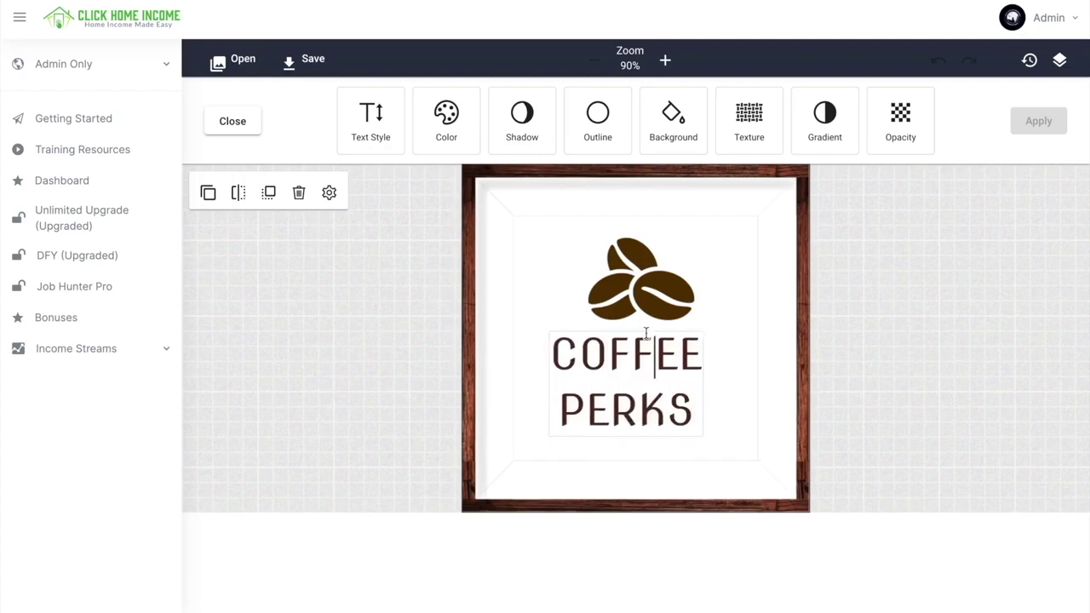
Delete the coffee bean graphic and add coffee-removebg-preview.png from Downloads as an overlay image above the title.
left_click(644, 288)
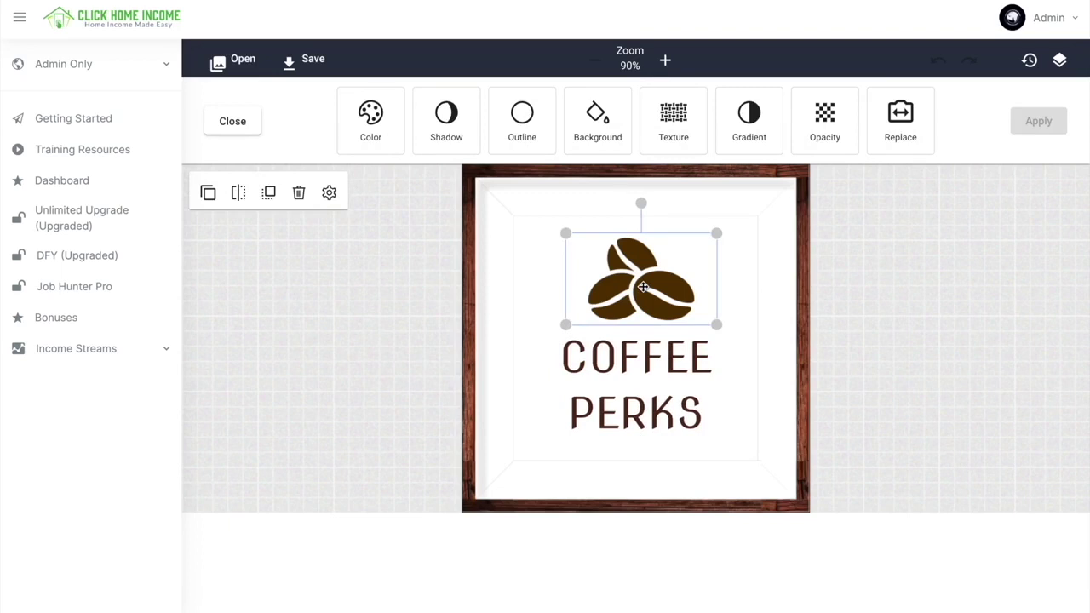
left_click(299, 193)
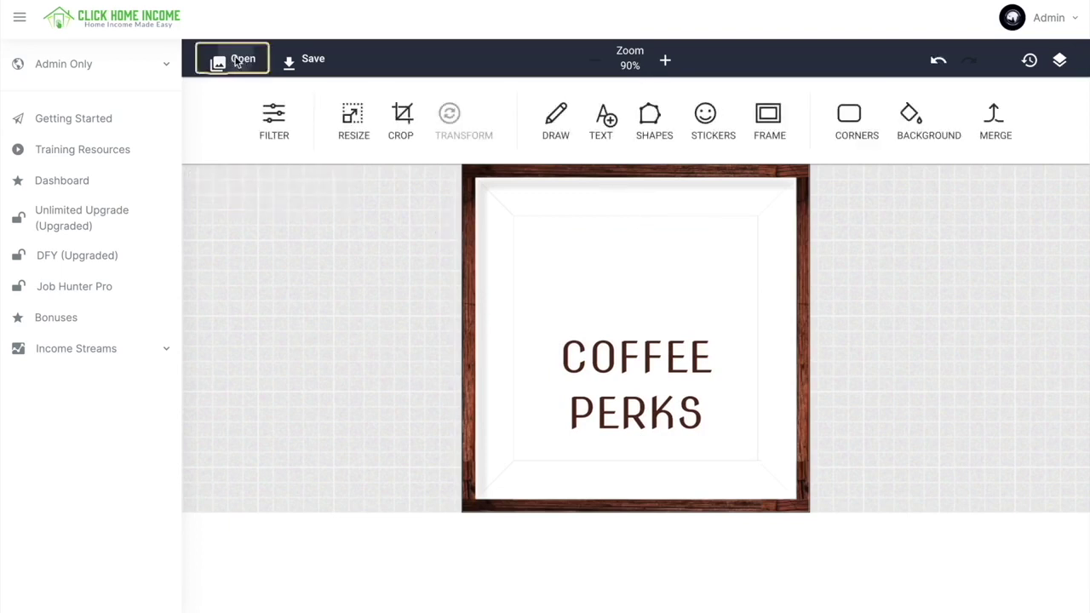
left_click(238, 62)
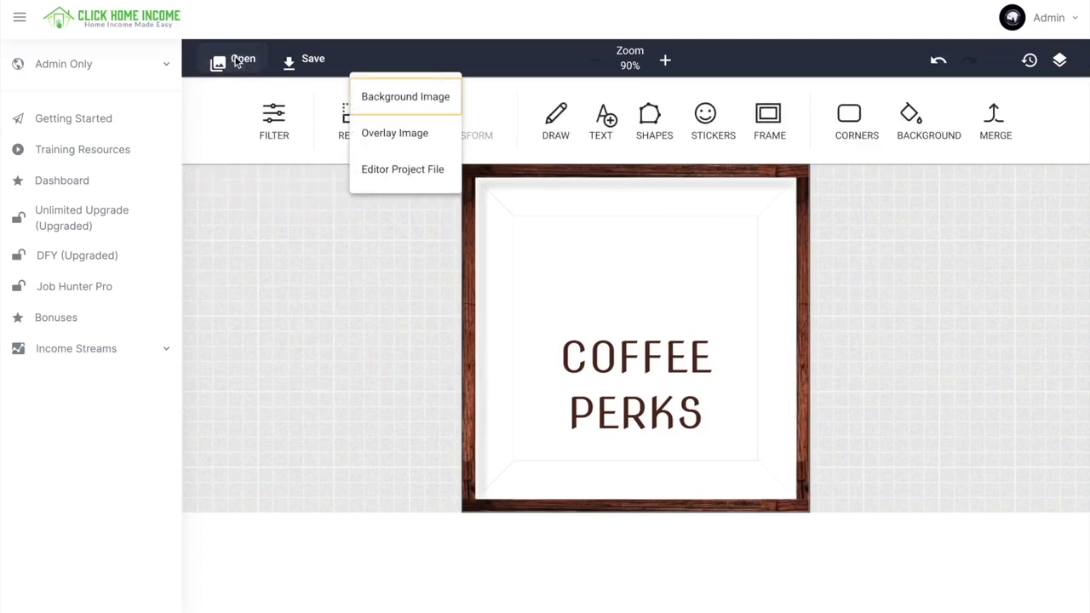
left_click(400, 134)
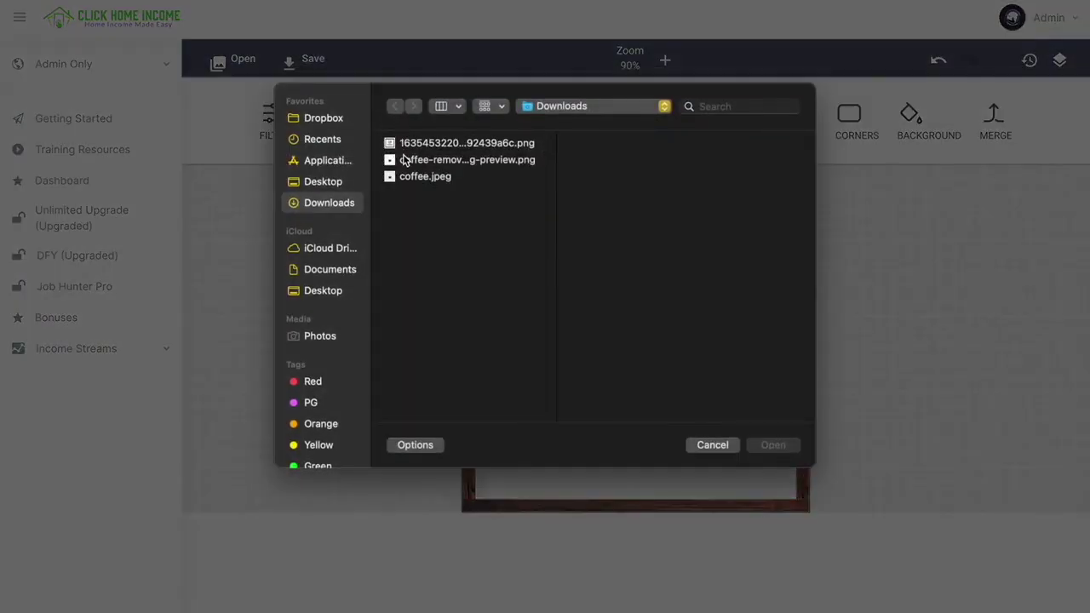
left_click(404, 162)
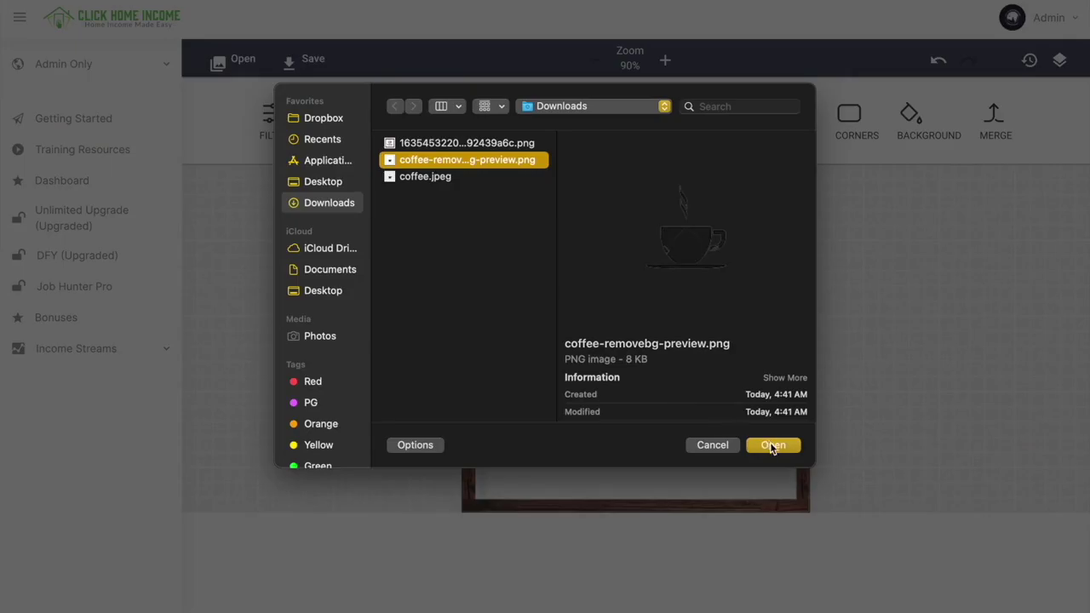
left_click(771, 445)
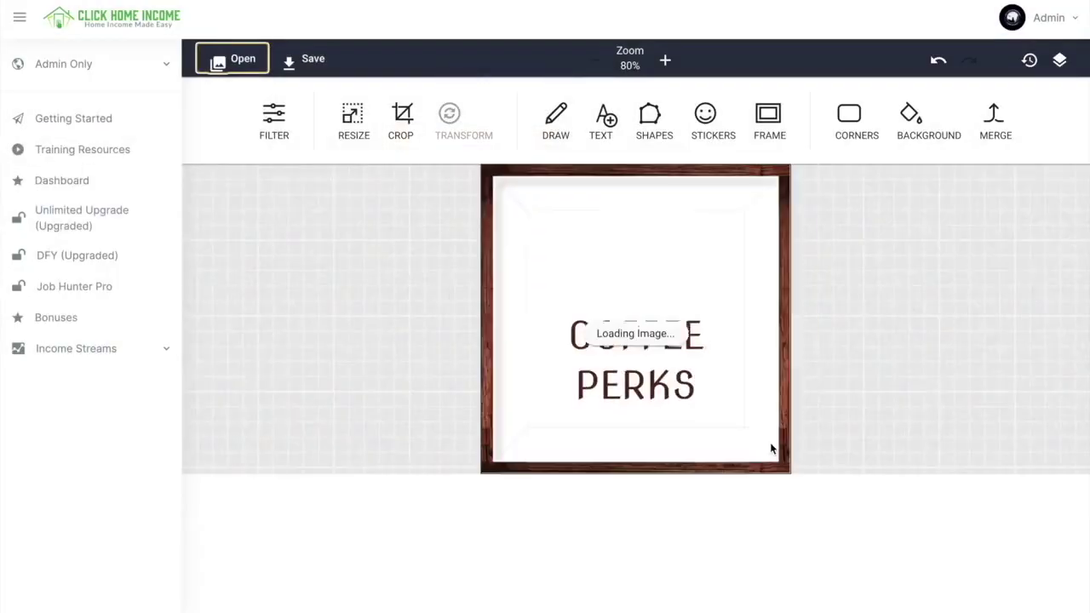
left_click(836, 290)
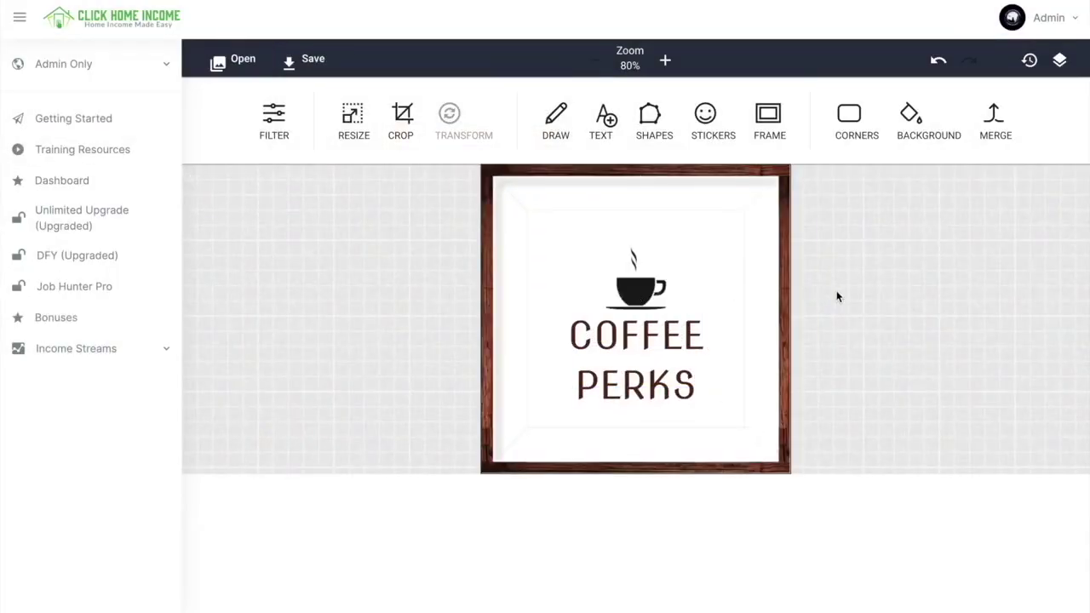
Save the Coffee Perks logo and open the list of saved logos to view it.
left_click(291, 62)
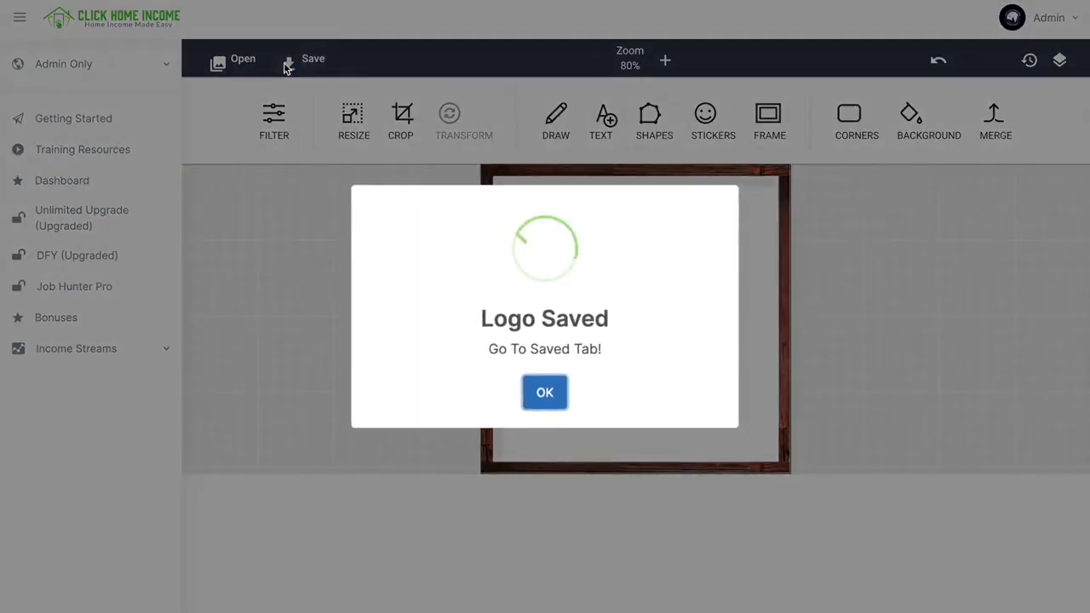
left_click(554, 404)
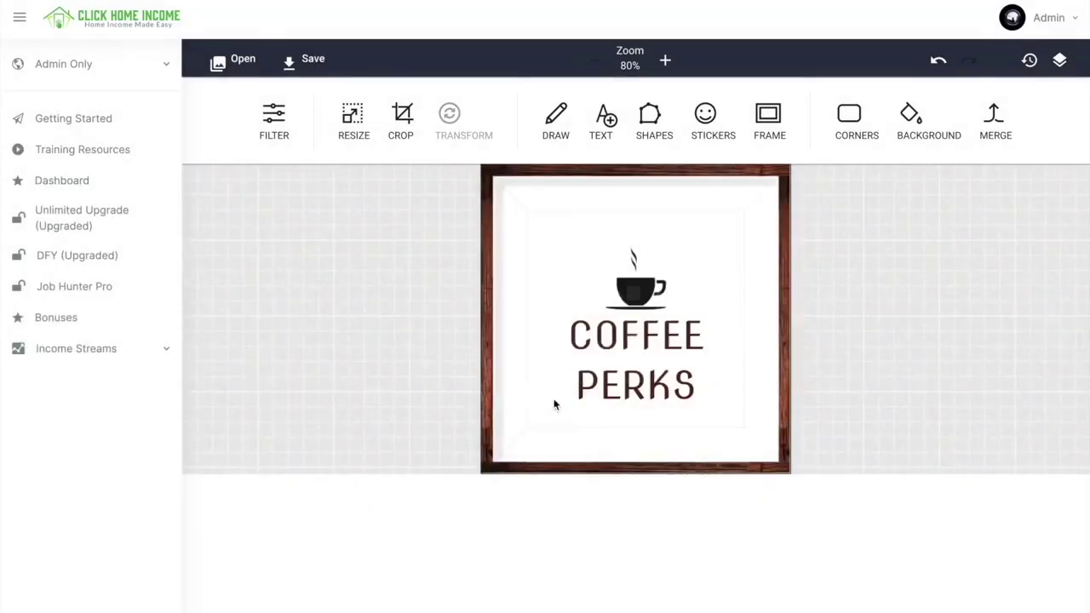
left_click(31, 21)
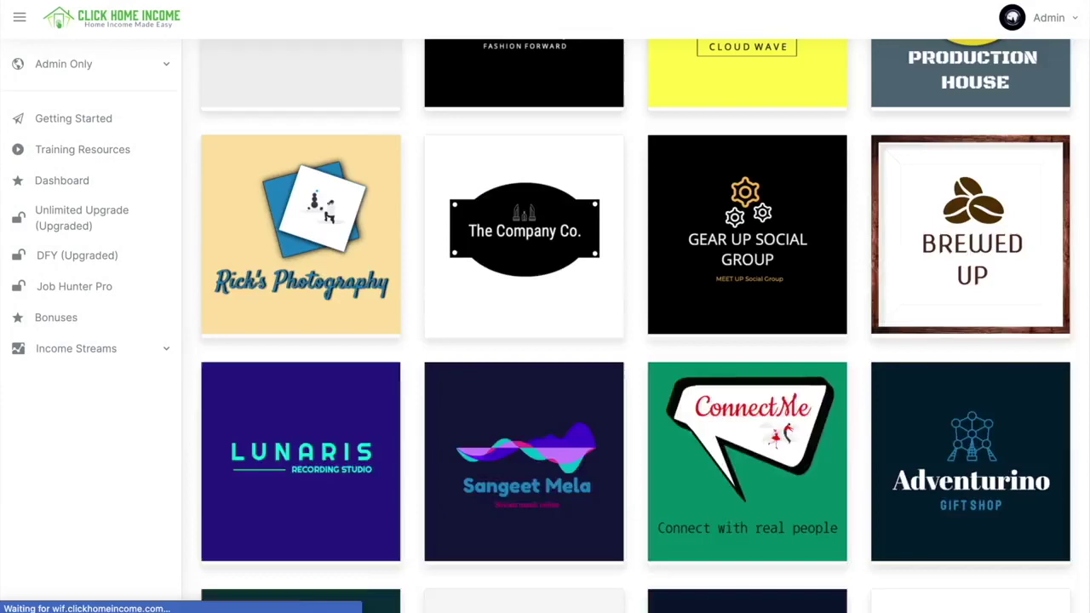
scroll(358, 123, "up", 5)
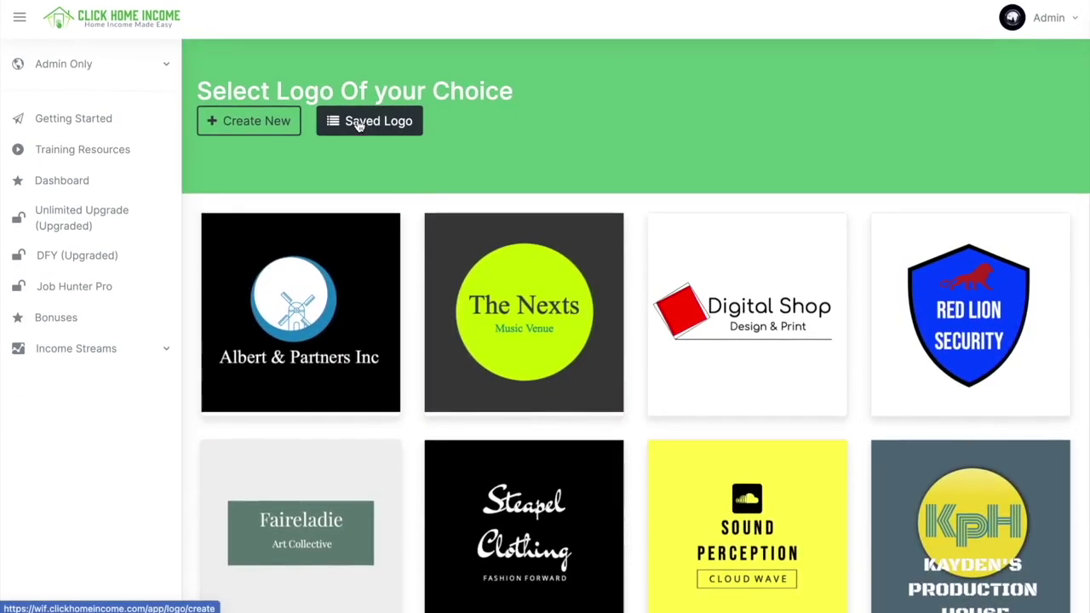
left_click(359, 123)
scroll(410, 479, "down", 2)
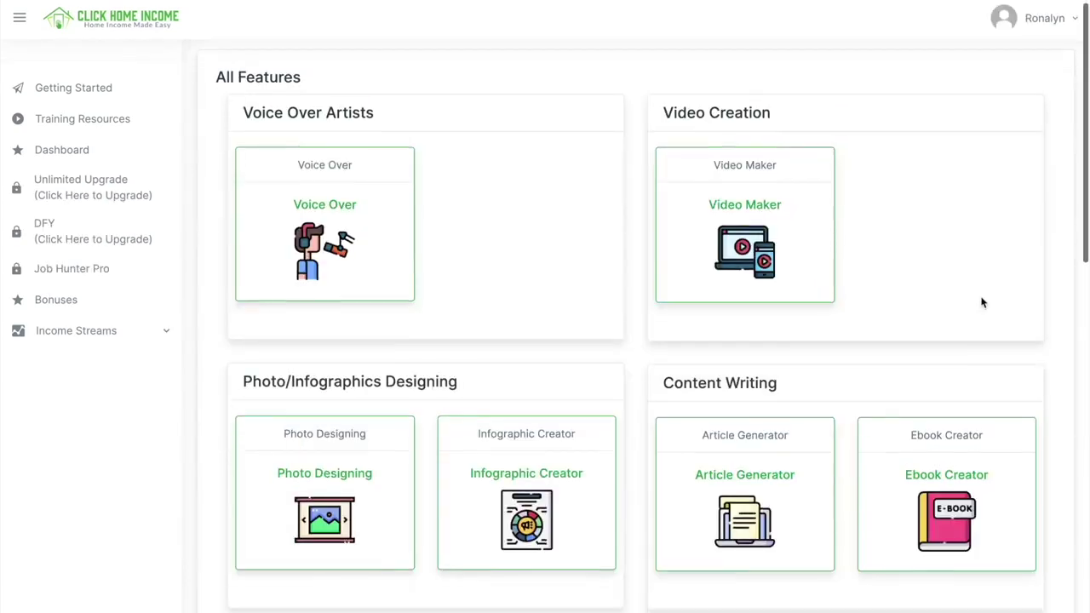
Browse the All Features dashboard down to the Files Converter tools.
scroll(980, 304, "down", 5)
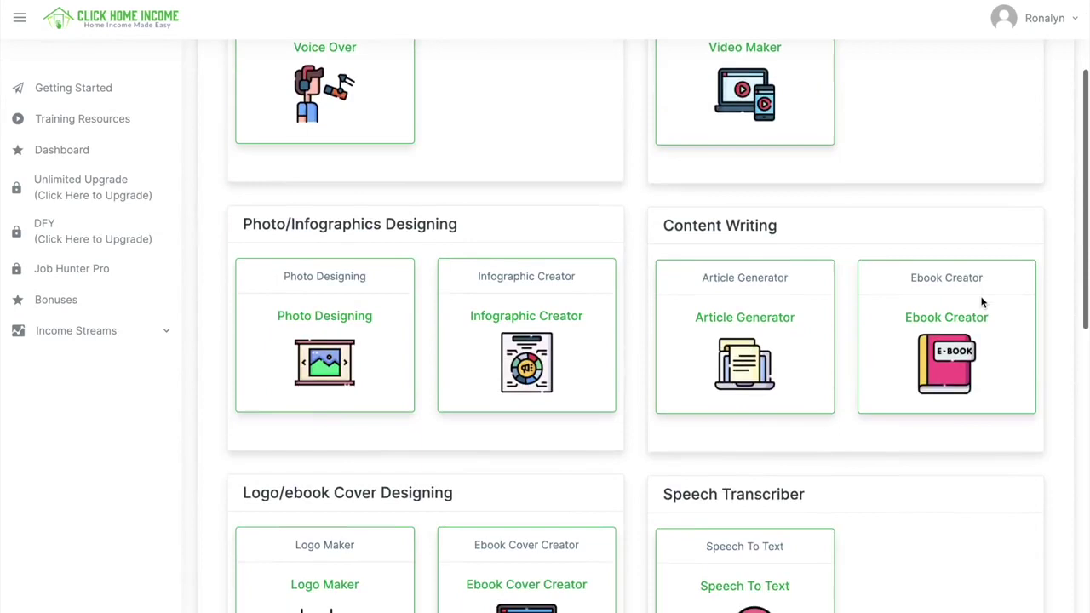
scroll(981, 303, "down", 4)
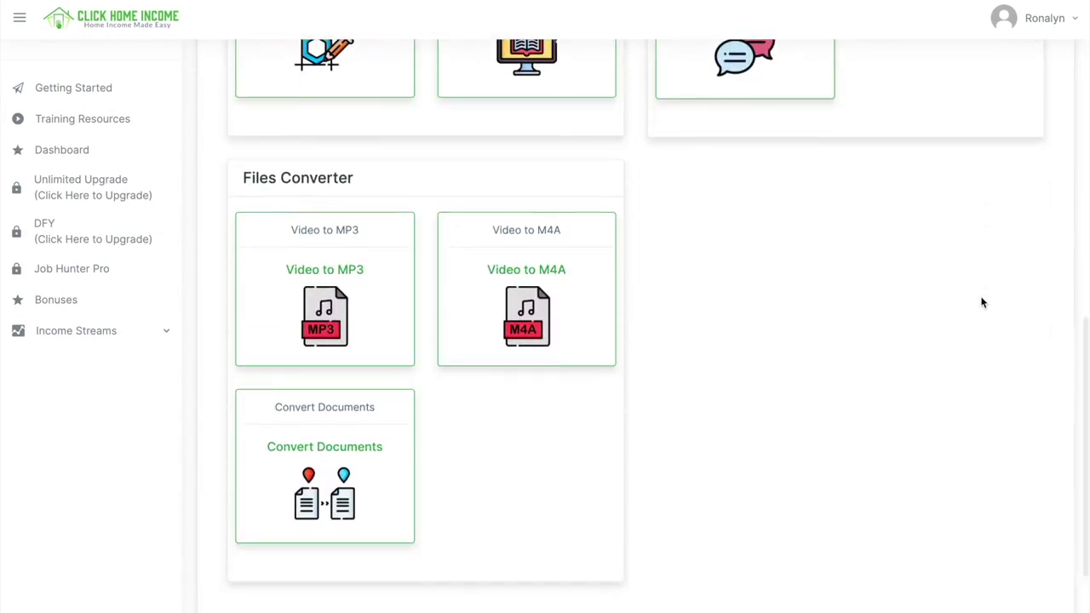